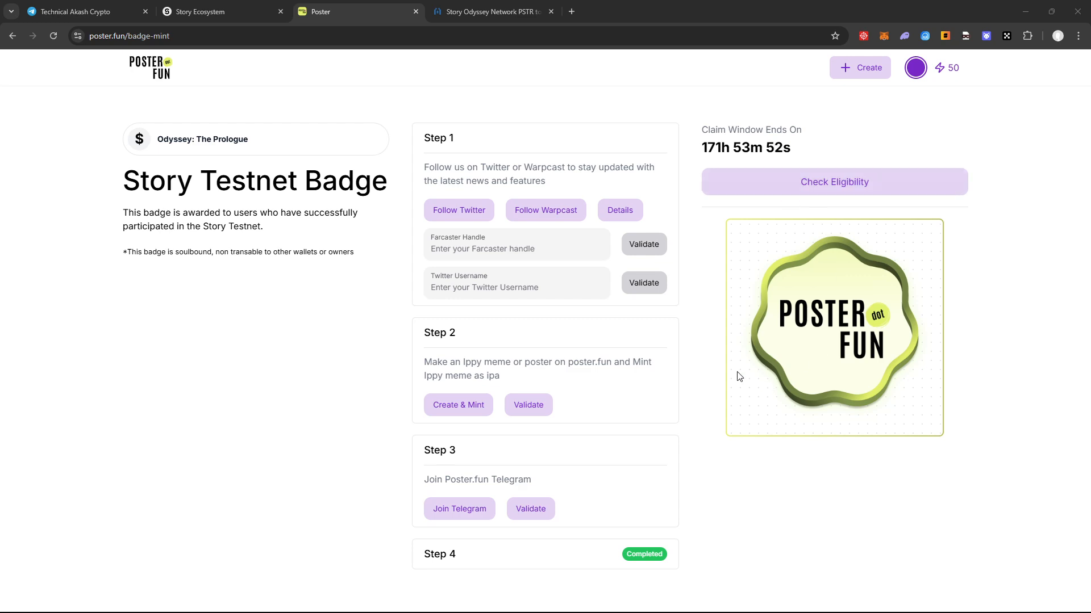
Open Poster.fun's Warpcast page from Step 1, go to its founder's profile and copy the profile handle
click(686, 283)
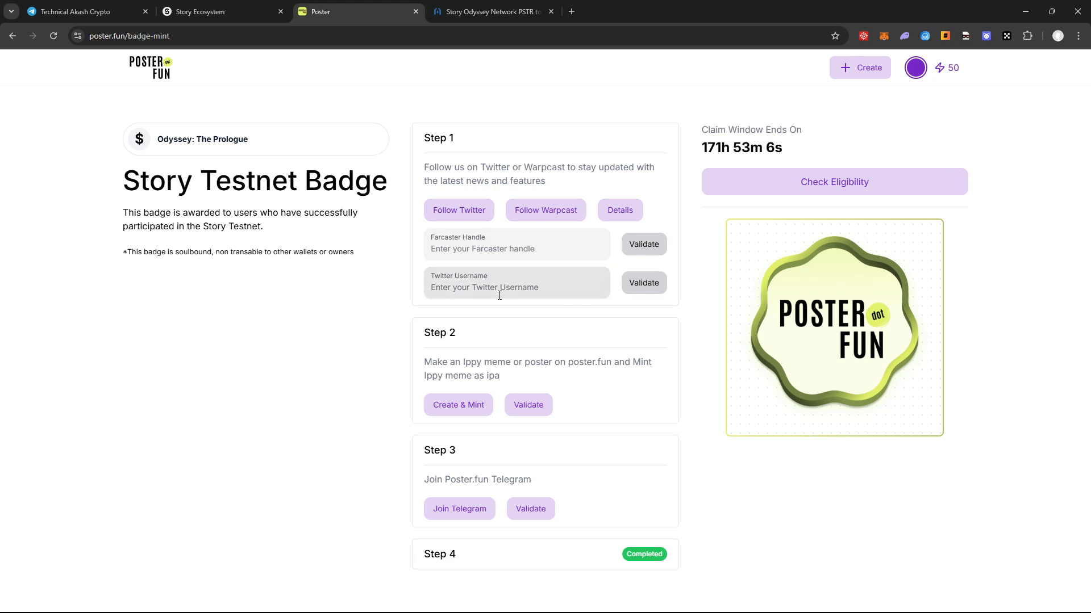
click(543, 212)
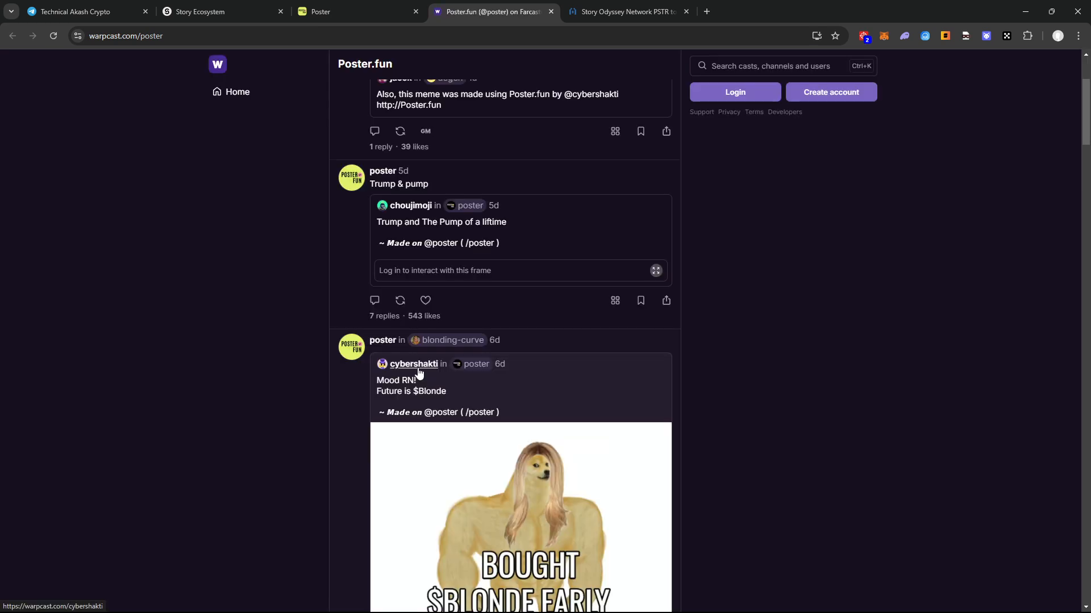
scroll(412, 289, down, 4)
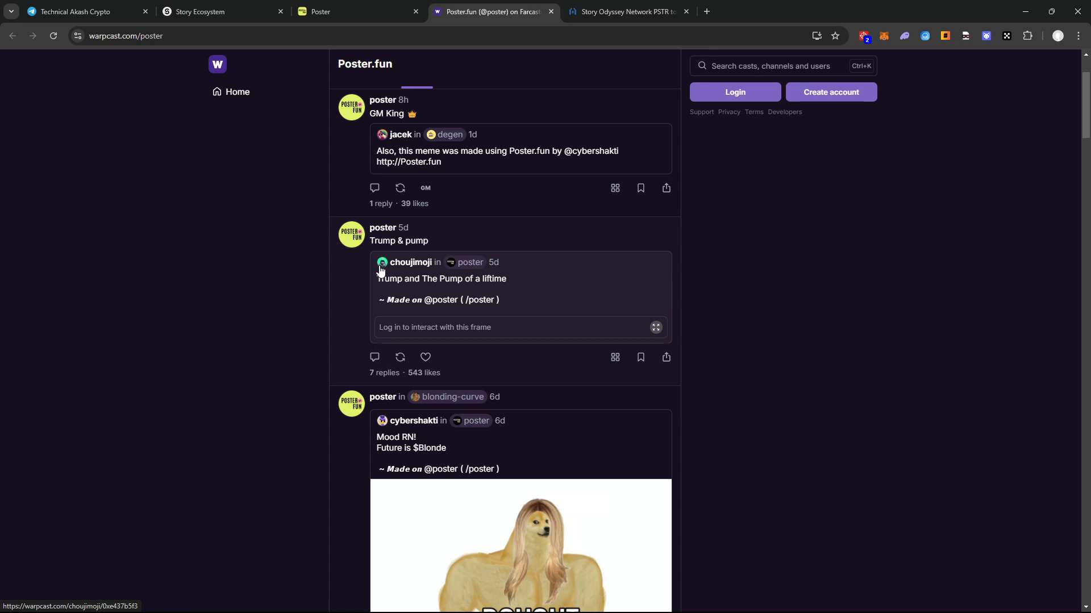
click(410, 308)
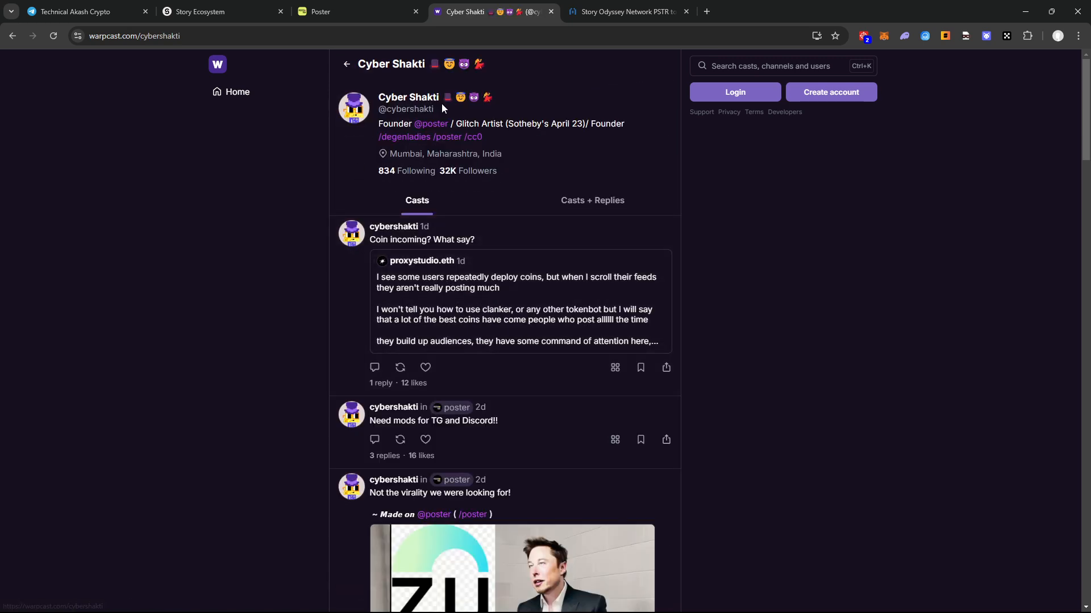
drag(445, 105, 382, 110)
key(ctrl+c)
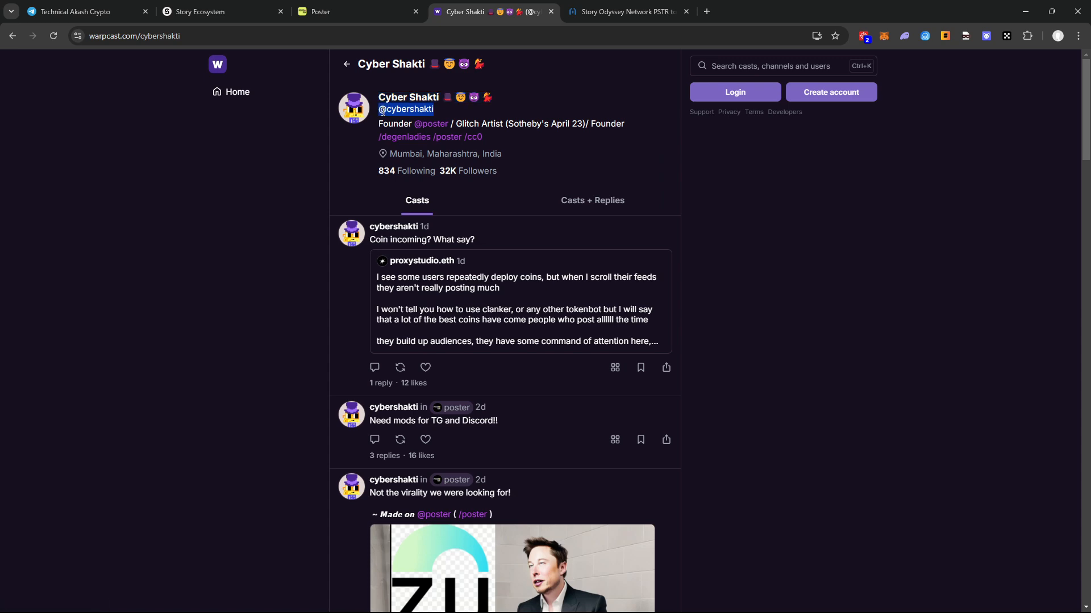
Enter the copied handle as the Farcaster handle in Step 1 of the Poster badge page and validate it
click(352, 12)
right_click(533, 251)
click(561, 363)
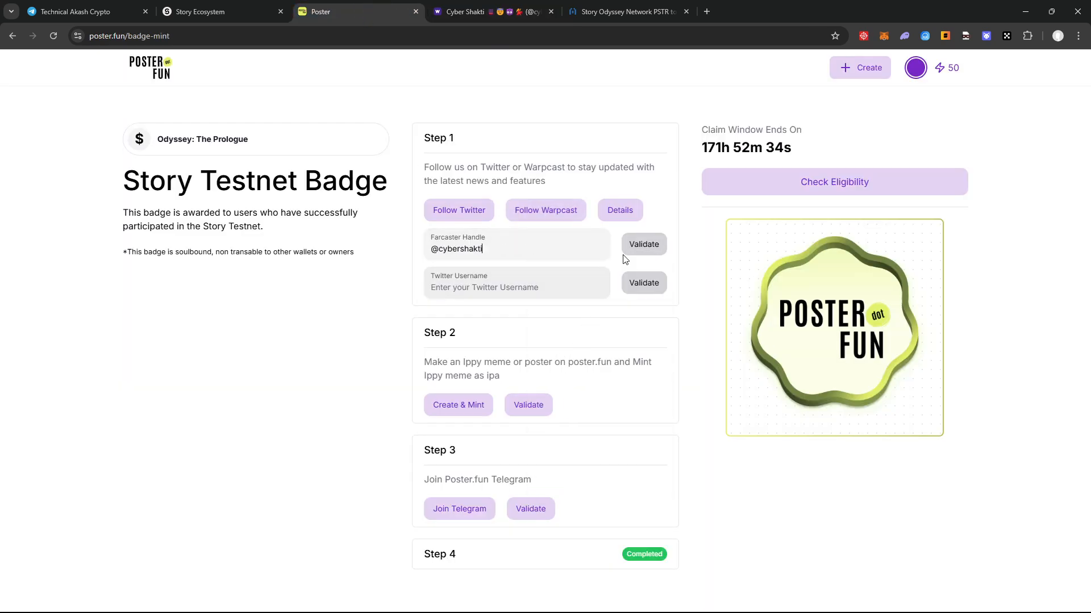
click(644, 249)
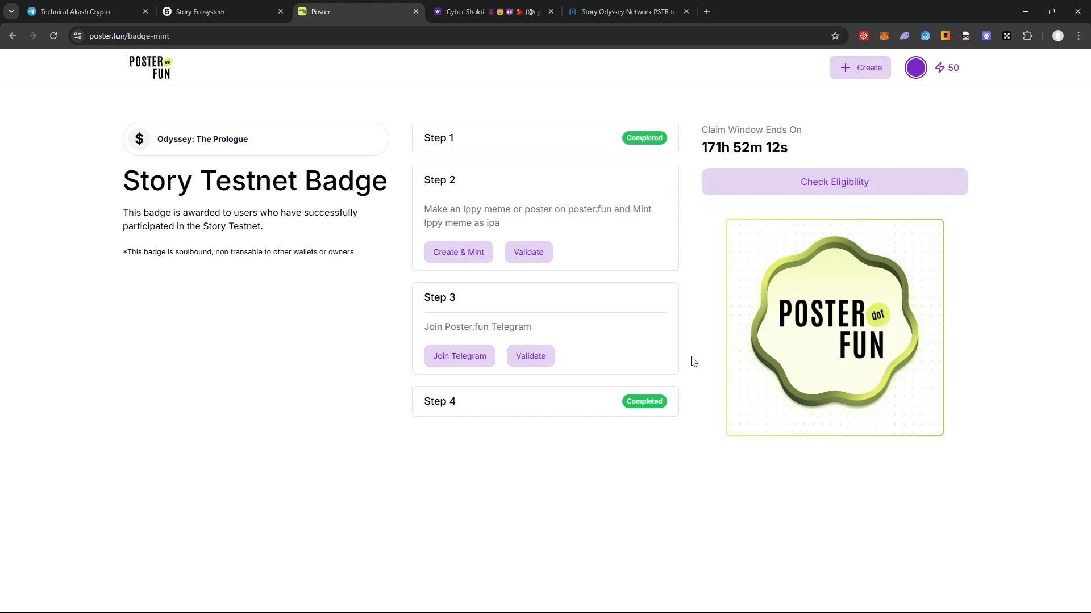
drag(453, 402, 514, 418)
click(593, 463)
mouse_move(648, 603)
right_click(718, 88)
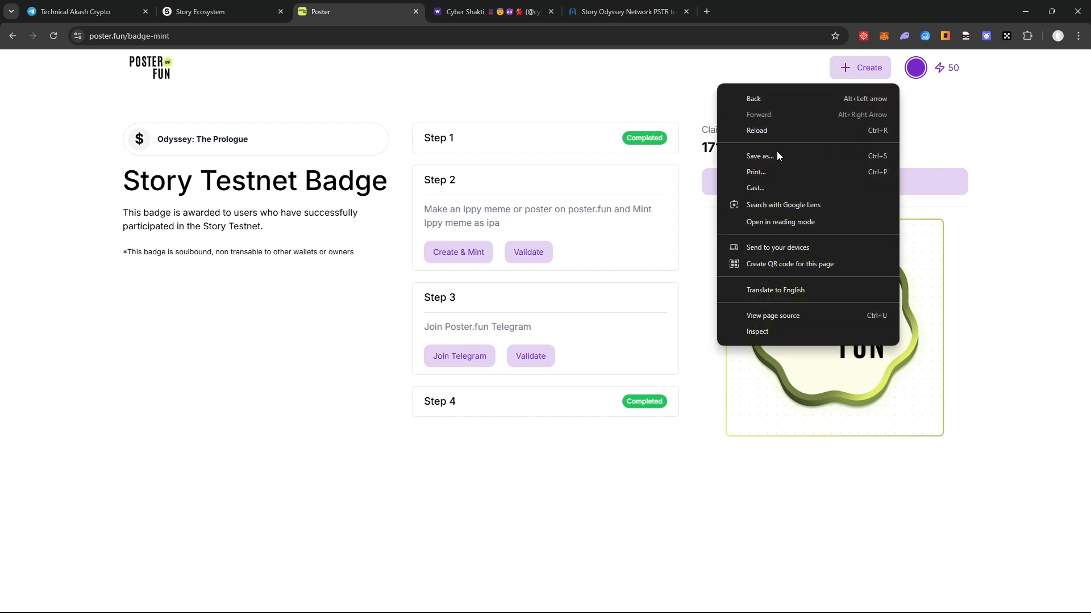
click(774, 335)
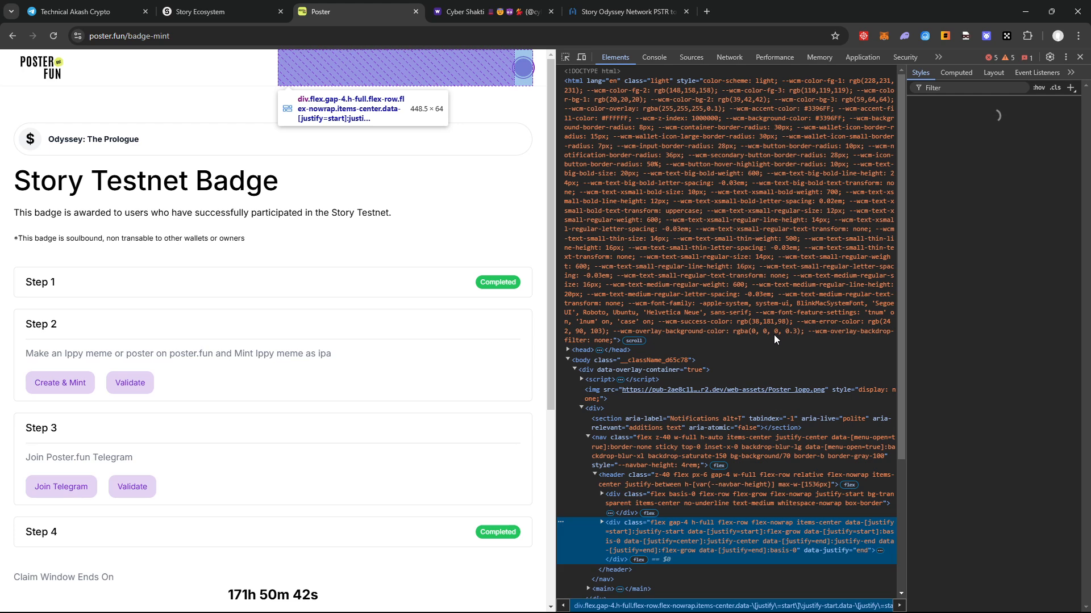
click(1080, 58)
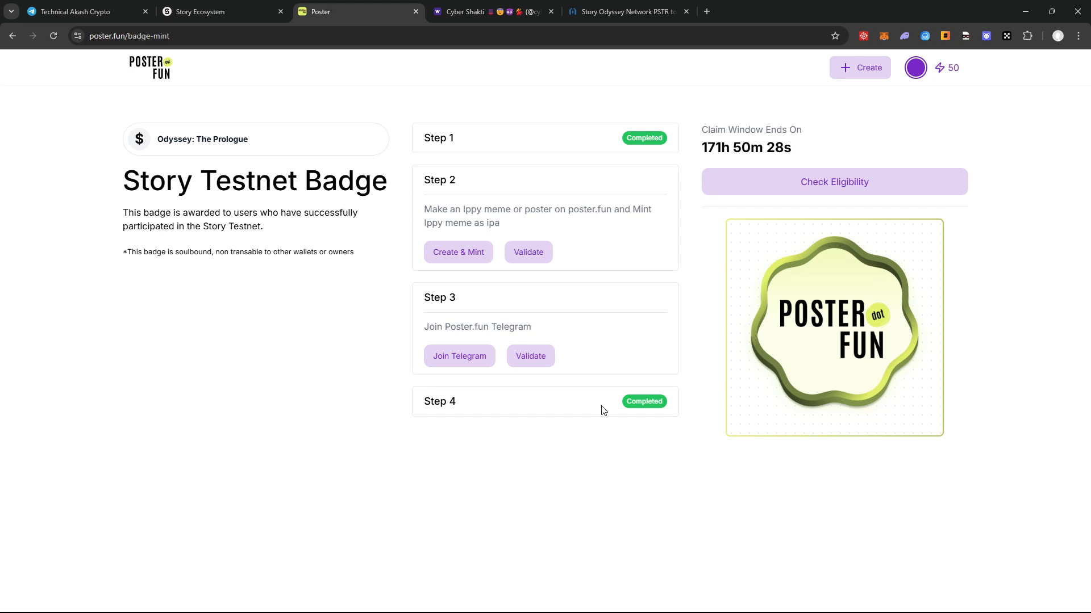
Run the badge eligibility check and review the page's console messages in the developer tools
click(796, 189)
right_click(879, 135)
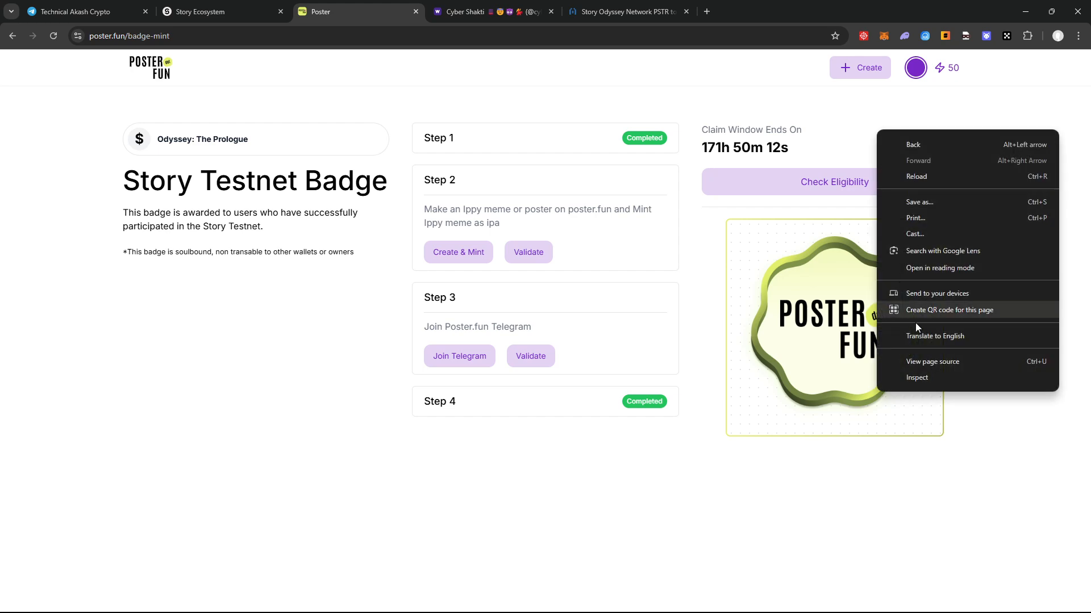
click(922, 378)
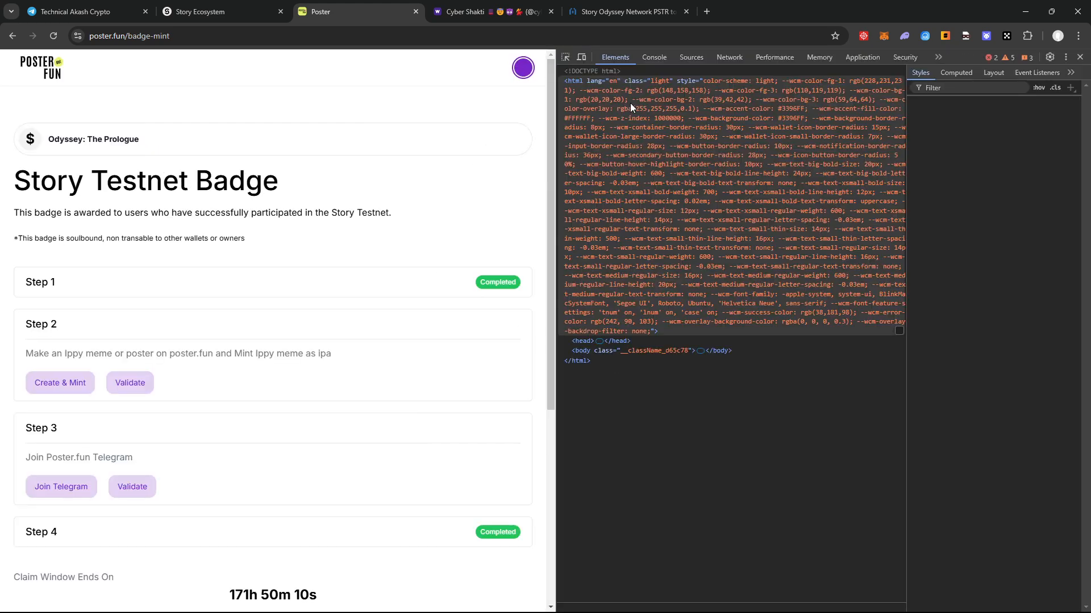
click(653, 57)
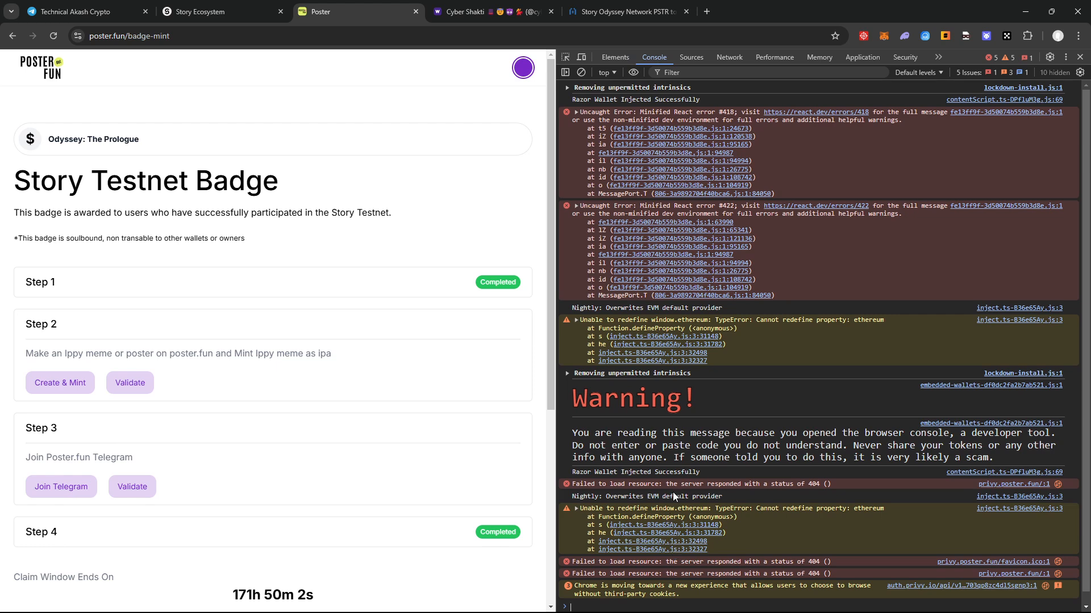
scroll(717, 399, down, 1)
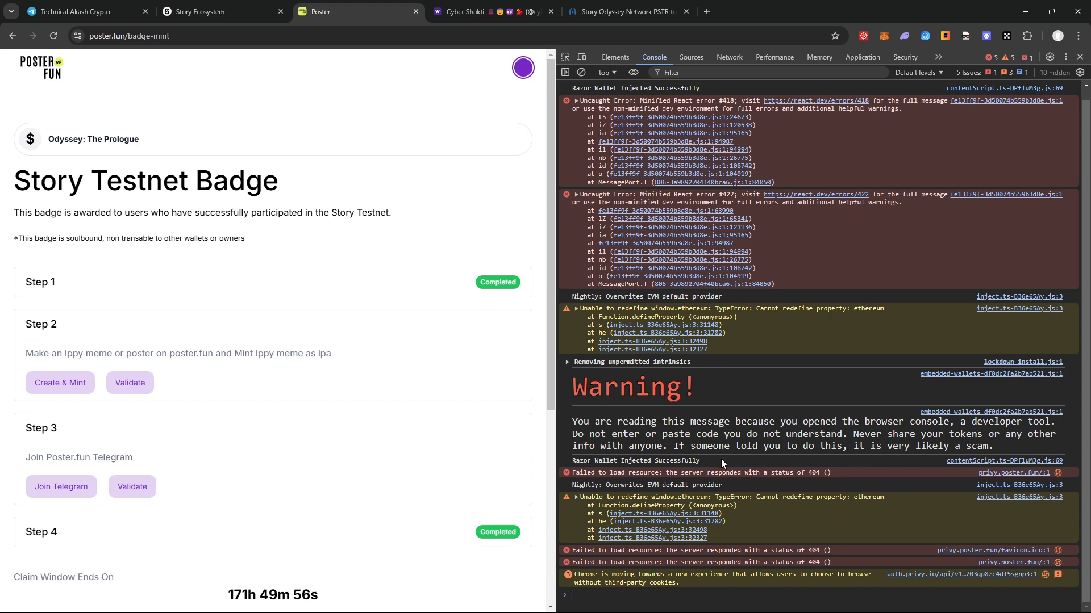
scroll(721, 459, up, 1)
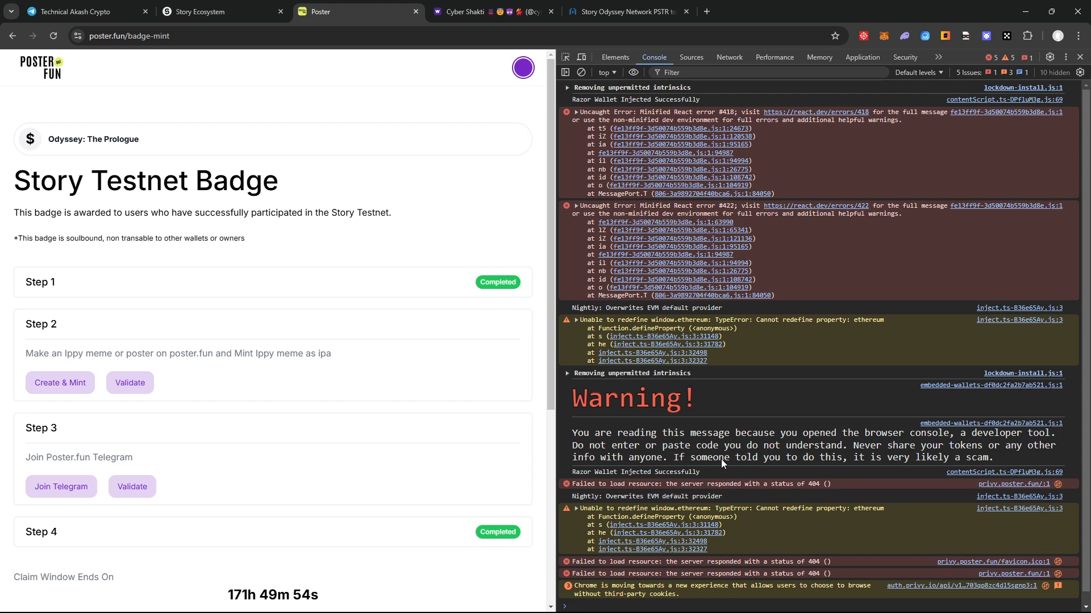
Display the badge page's network requests in the developer tools and filter them by "gn"
click(621, 56)
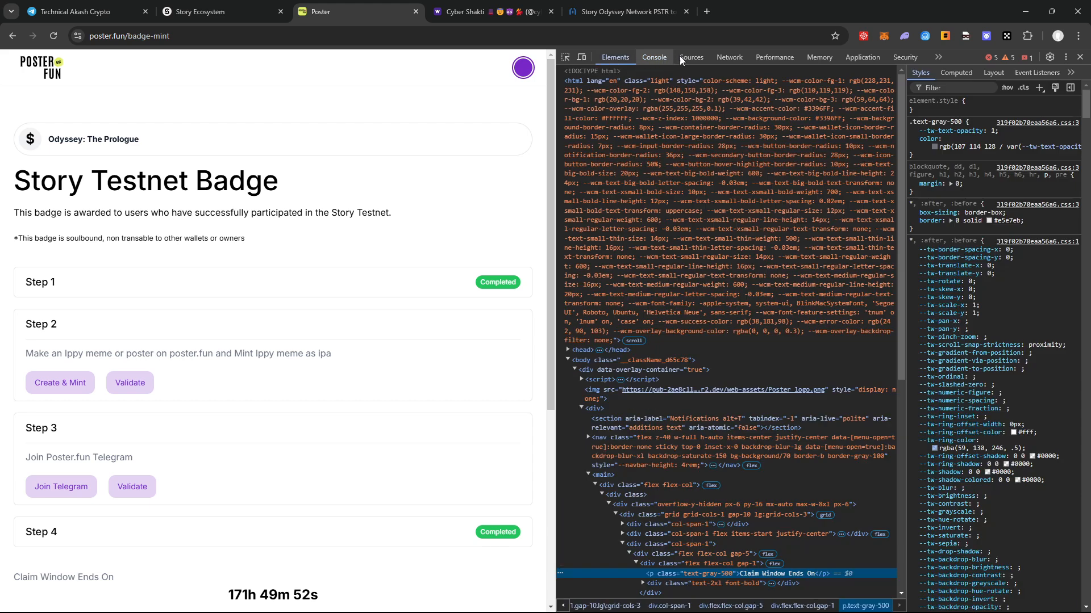
click(720, 58)
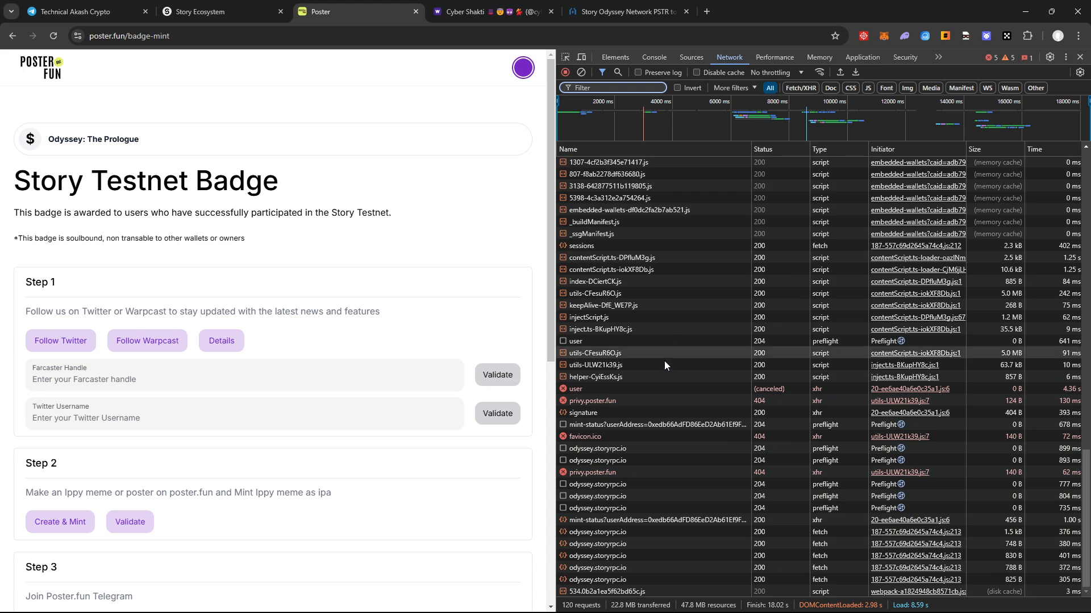
scroll(310, 278, down, 5)
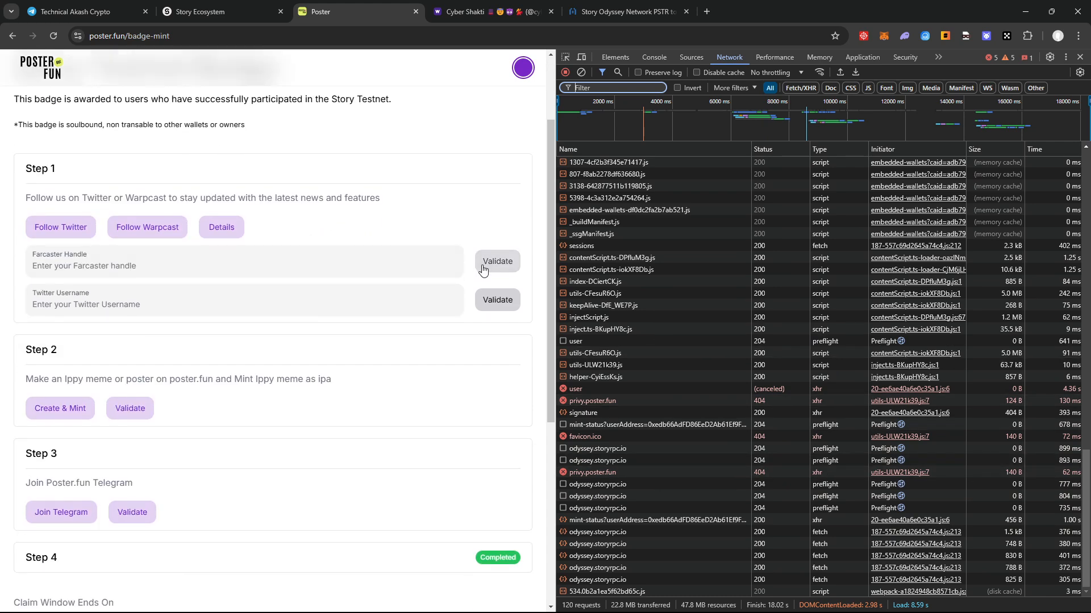
scroll(484, 271, up, 5)
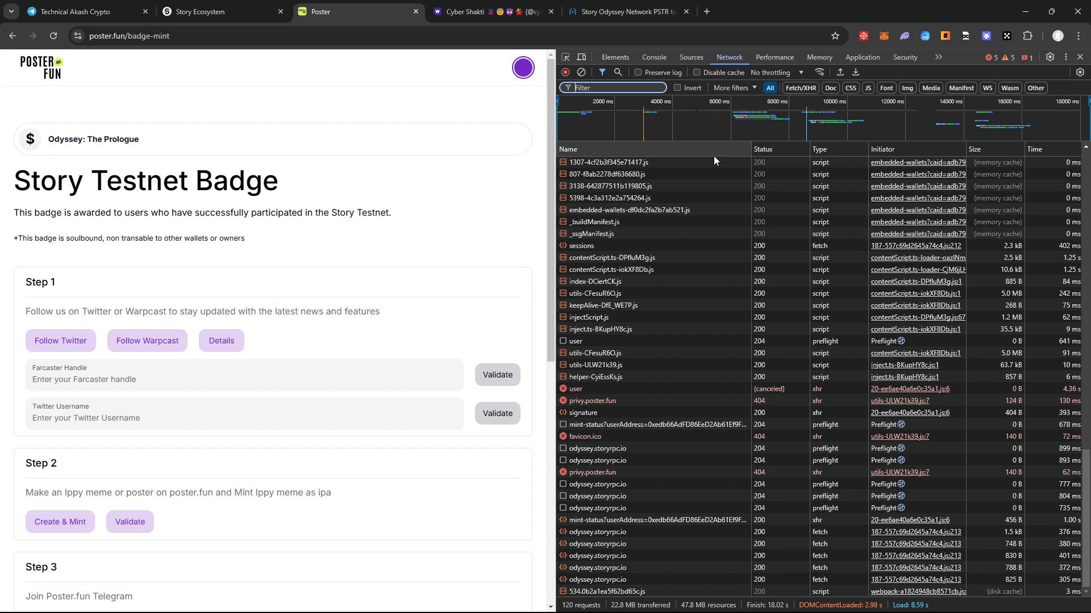
click(598, 87)
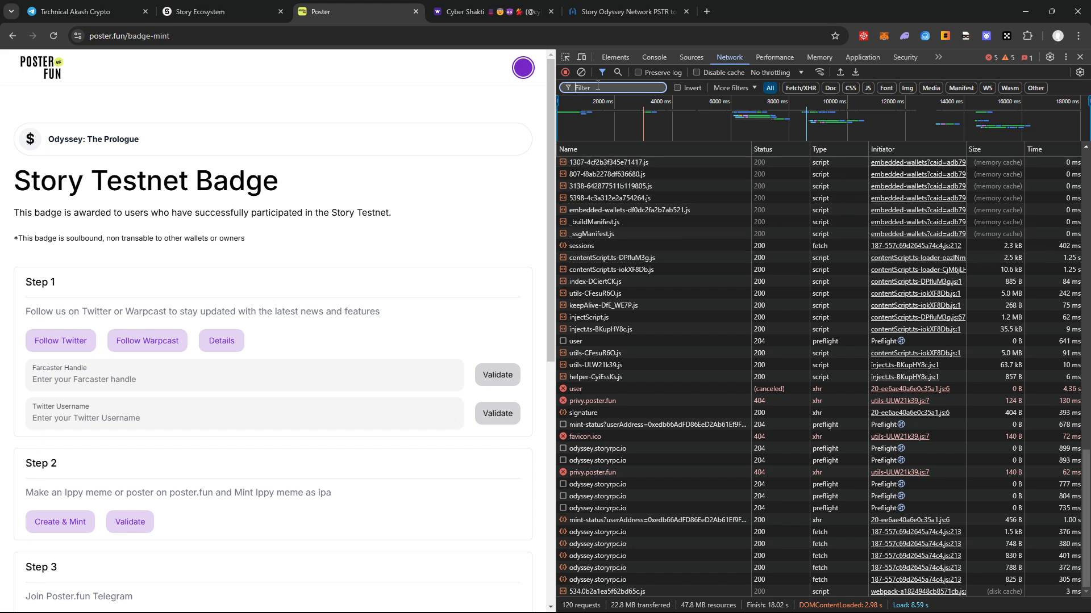
text(gn)
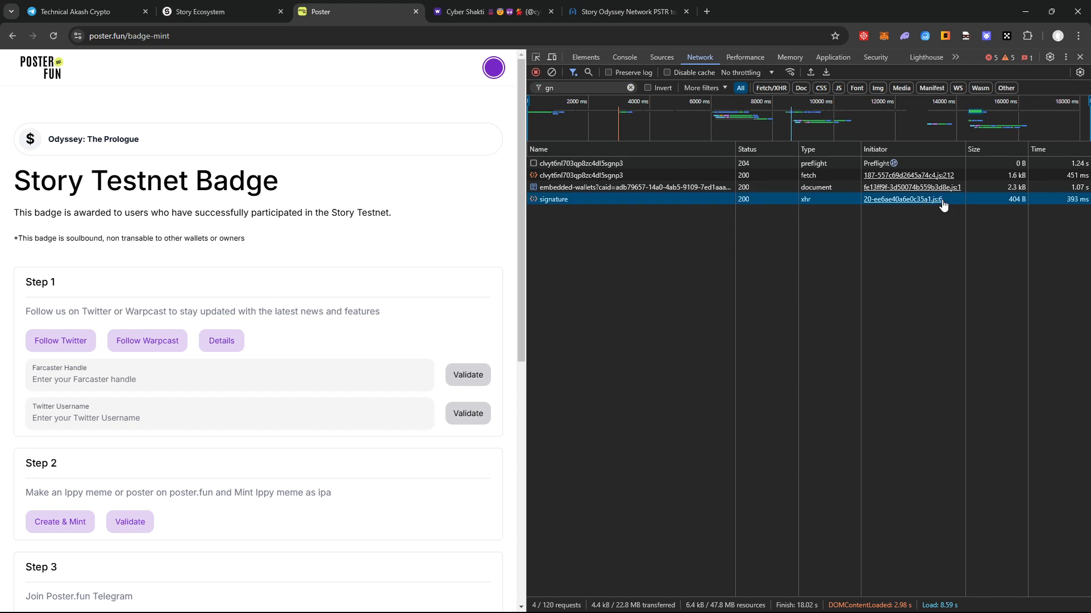
Examine the signature request's response preview with its full signature value in view, and close the developer tools
click(572, 199)
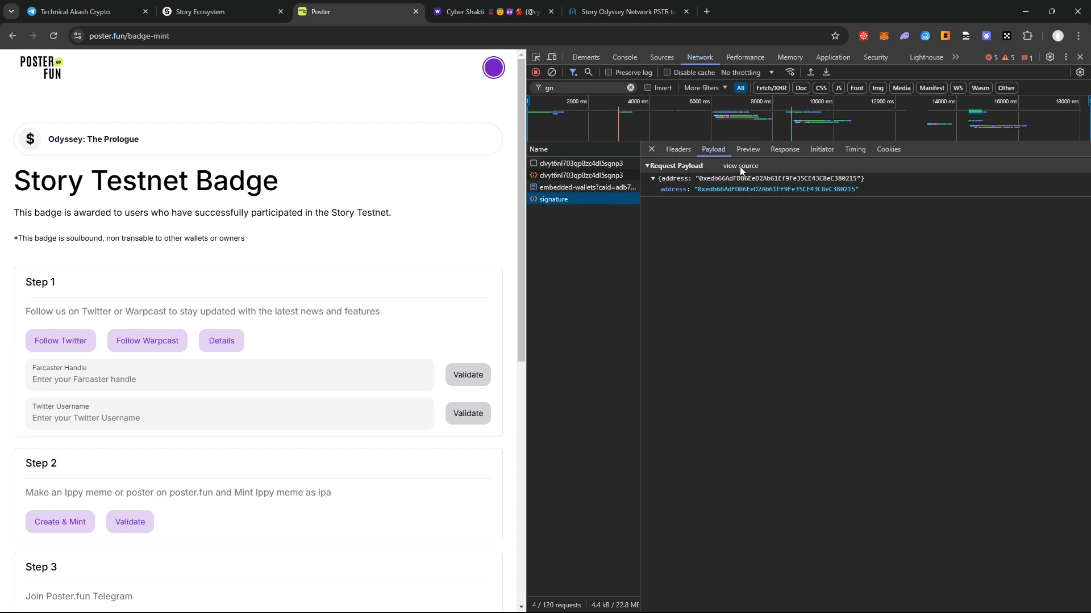
click(741, 152)
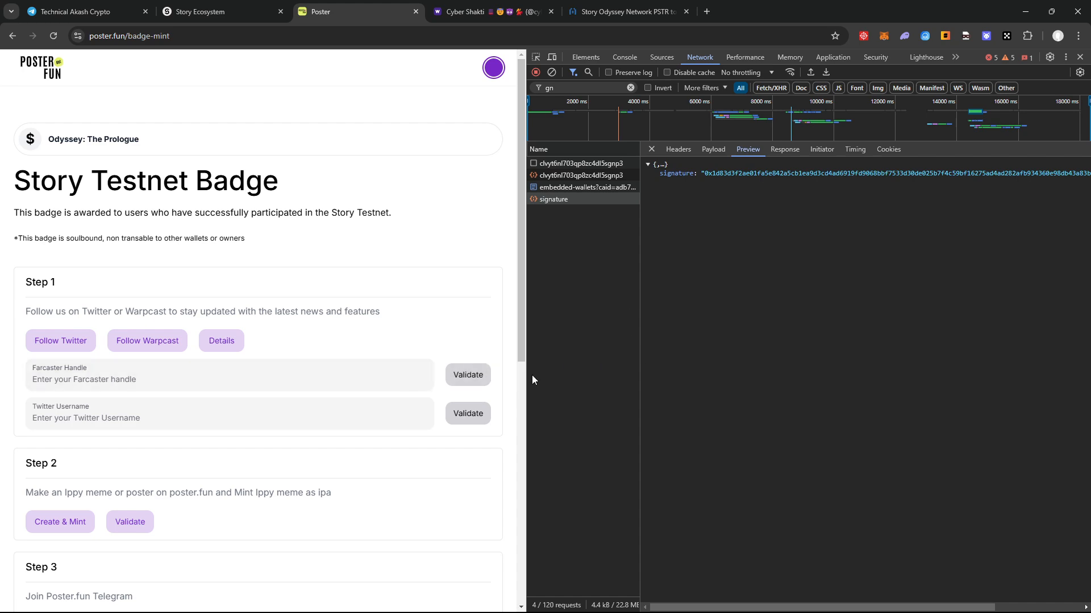
mouse_move(526, 377)
mouse_down()
mouse_move(378, 378)
mouse_move(485, 378)
mouse_up()
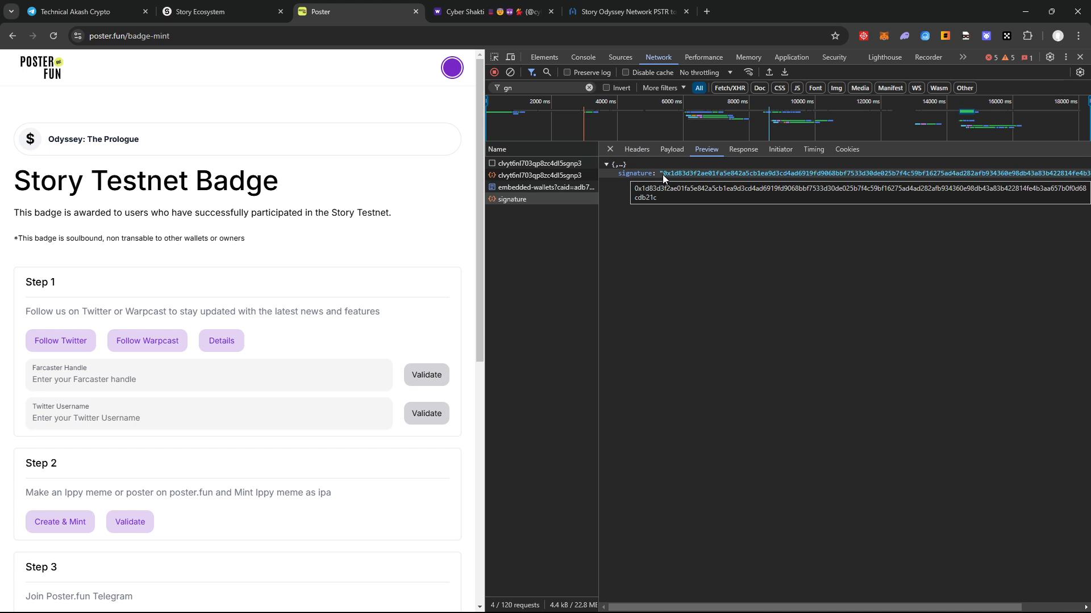
drag(486, 347, 338, 357)
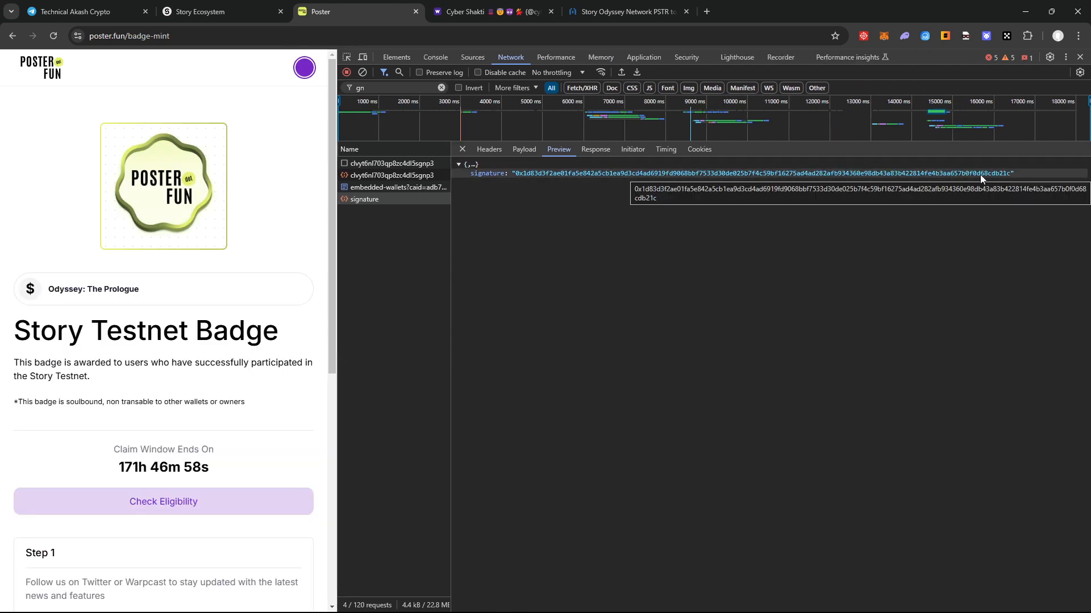
double_click(867, 175)
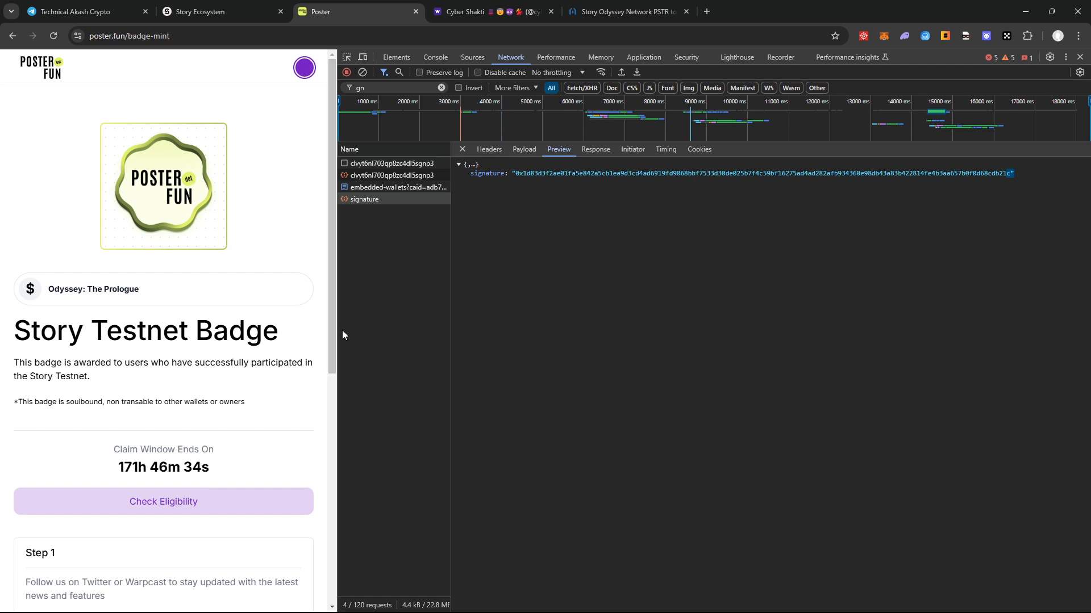
drag(339, 337, 1066, 51)
click(1080, 57)
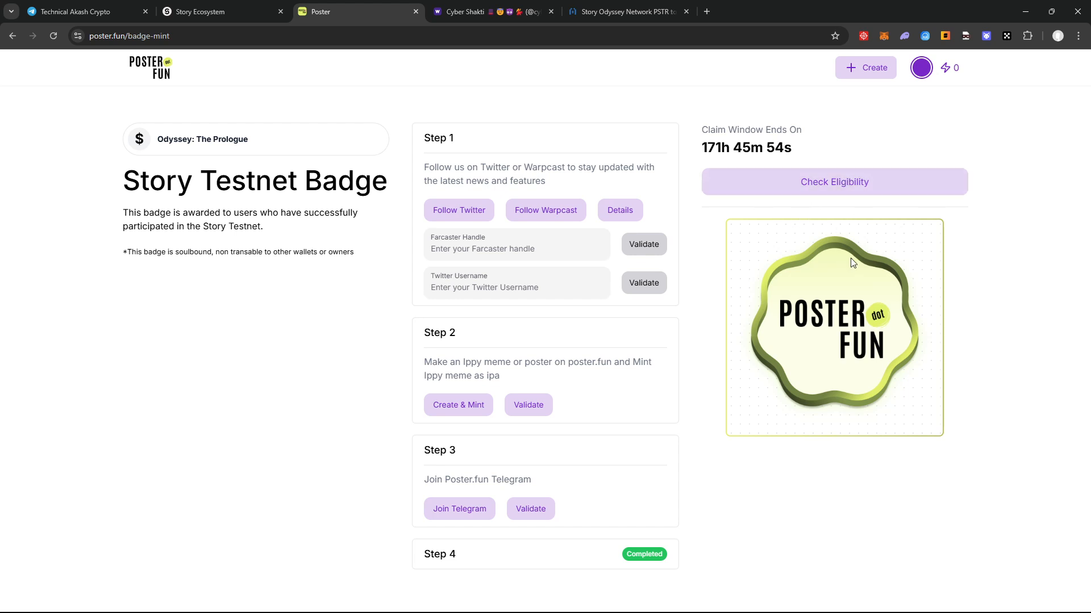
Reopen the developer tools at the network log and reload the badge page to record its requests
right_click(832, 118)
click(866, 356)
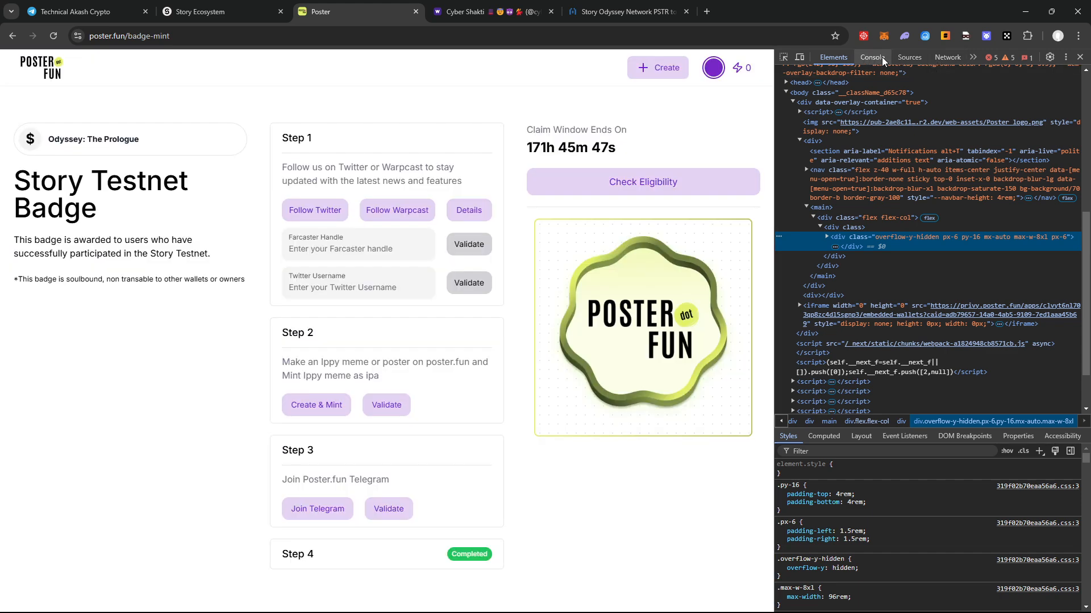
click(945, 59)
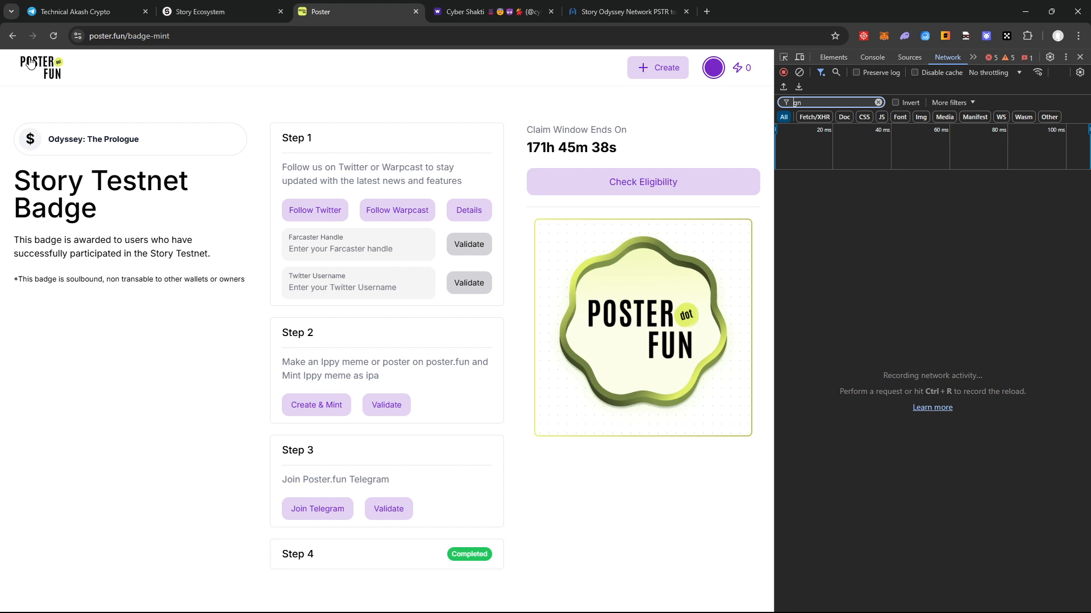
click(53, 36)
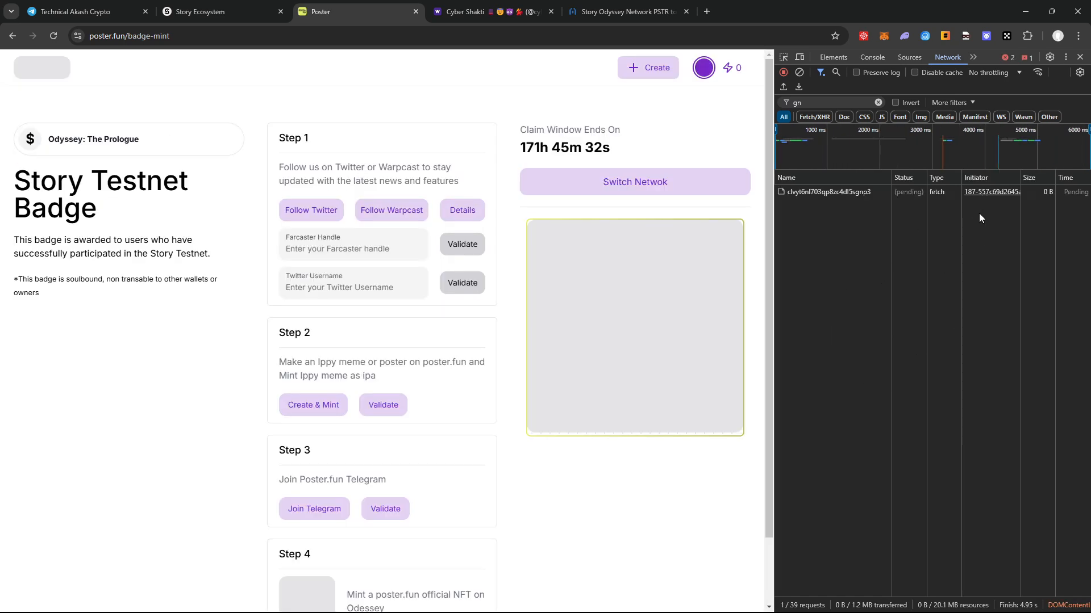
Clear the request filter to look through the recorded requests, filter them by "gn" again and widen the developer tools
click(878, 102)
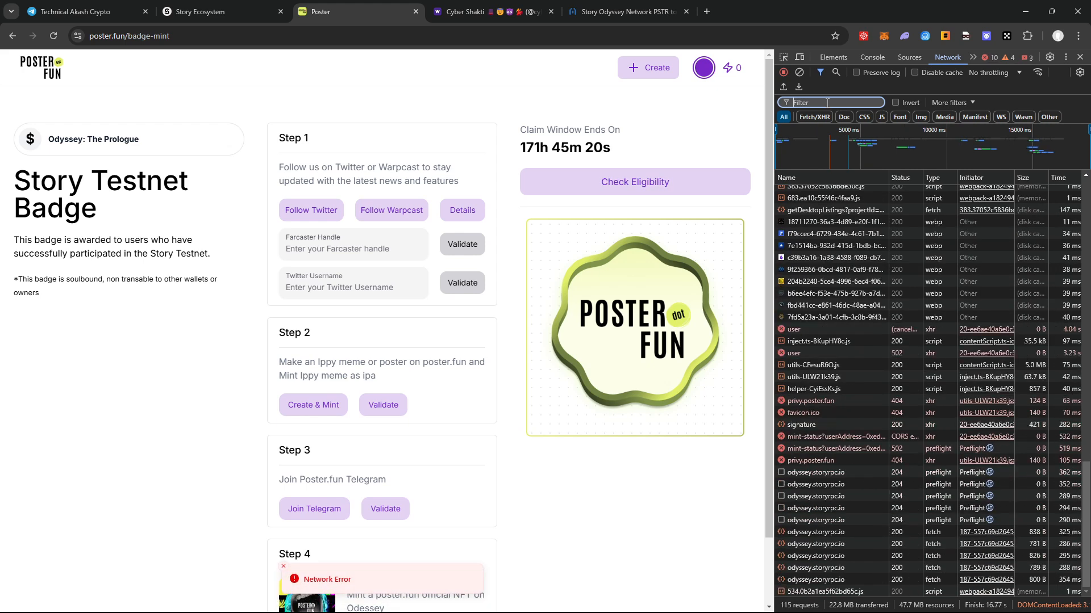
scroll(951, 259, up, 1)
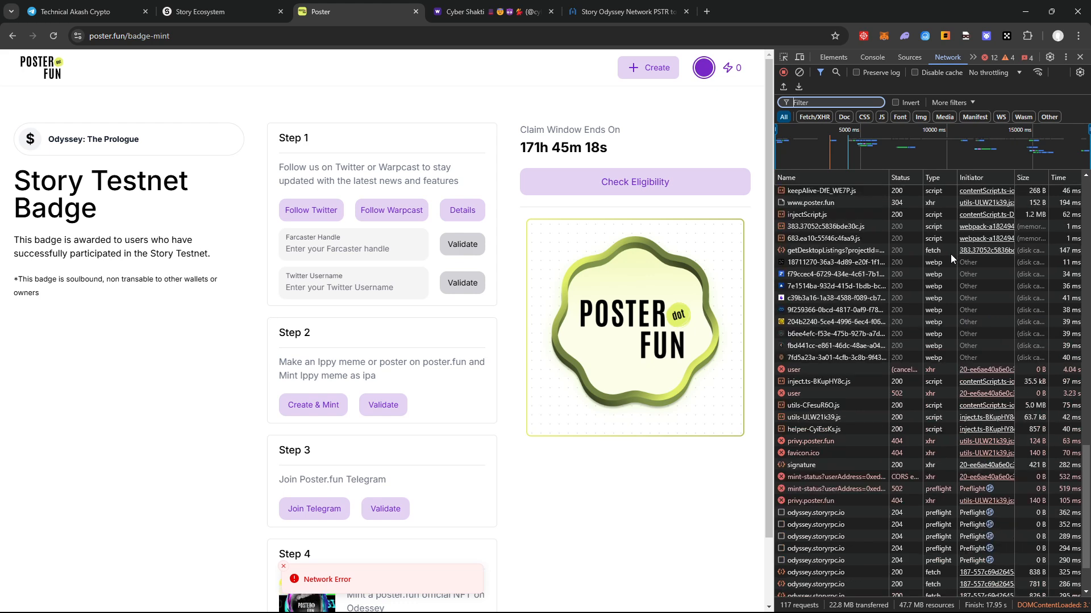
scroll(828, 382, up, 3)
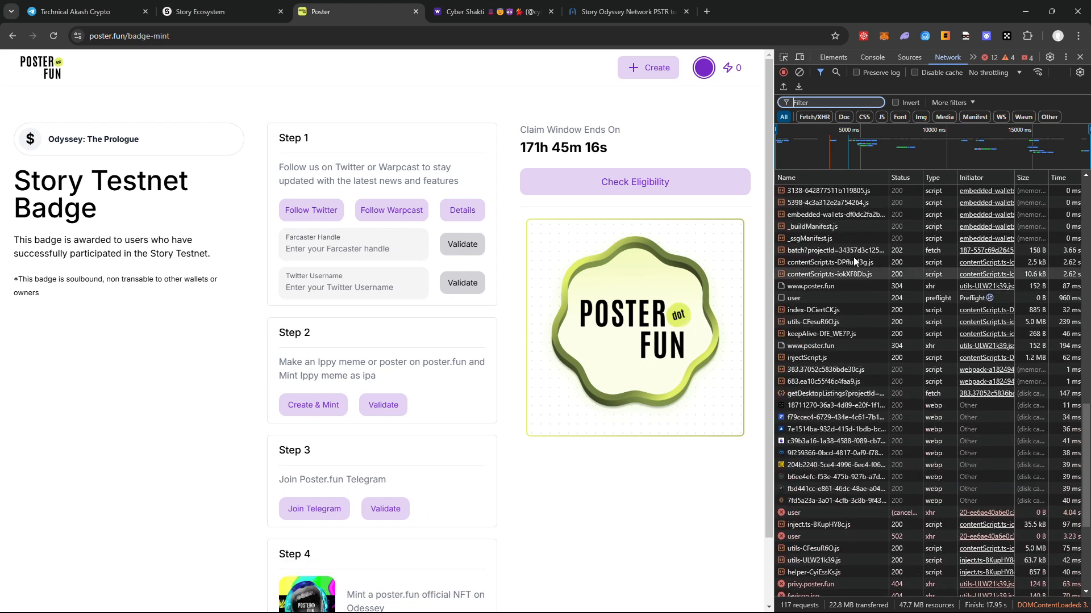
text(gn)
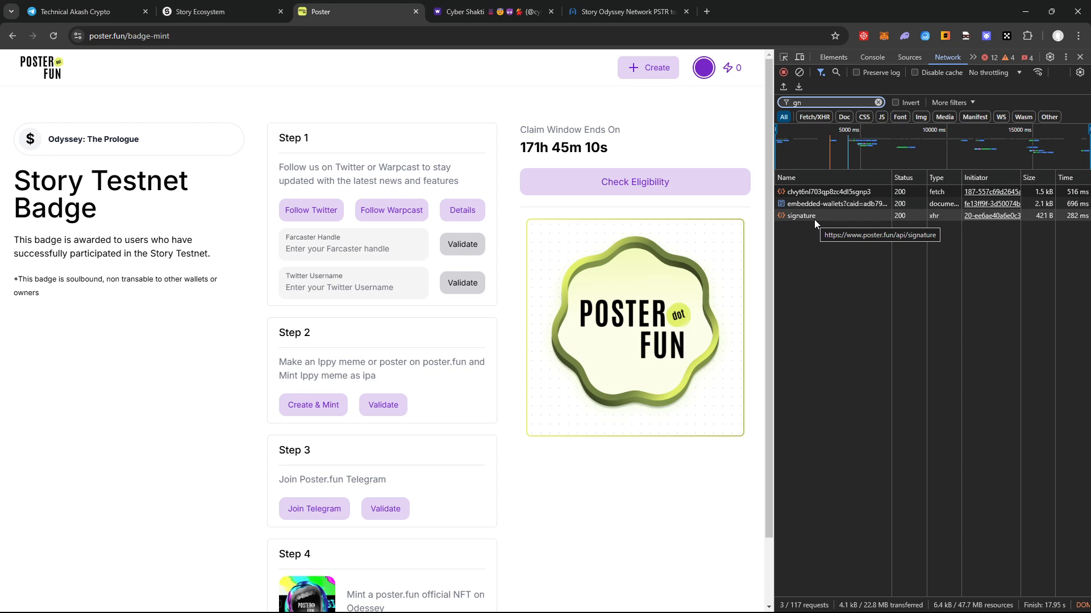
drag(775, 301, 667, 312)
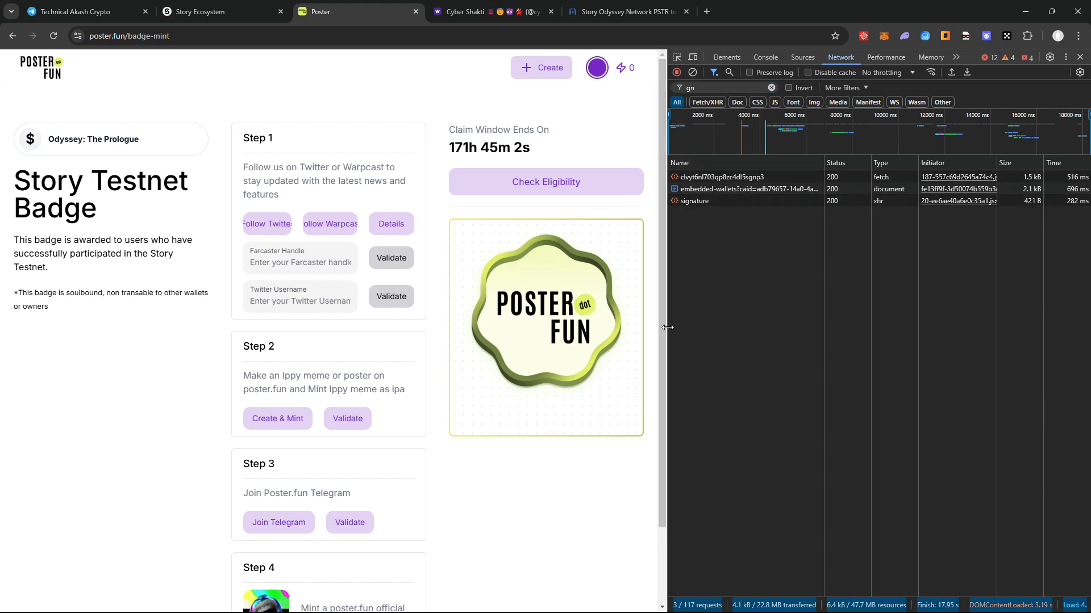
Copy the full signature value from the signature request's response preview and close the developer tools
drag(667, 332, 631, 322)
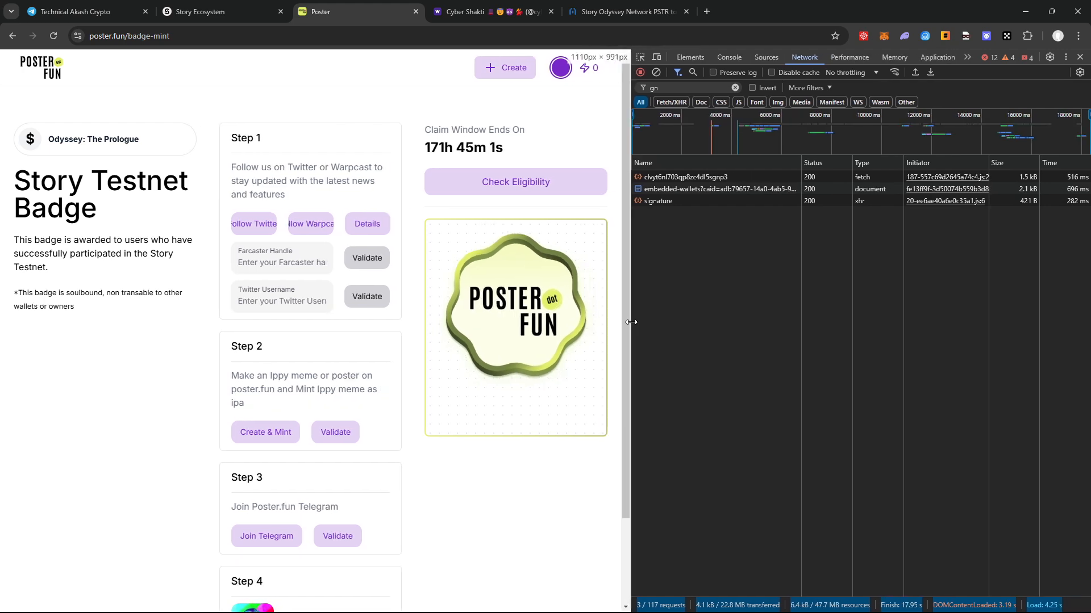
click(672, 201)
drag(624, 390, 373, 377)
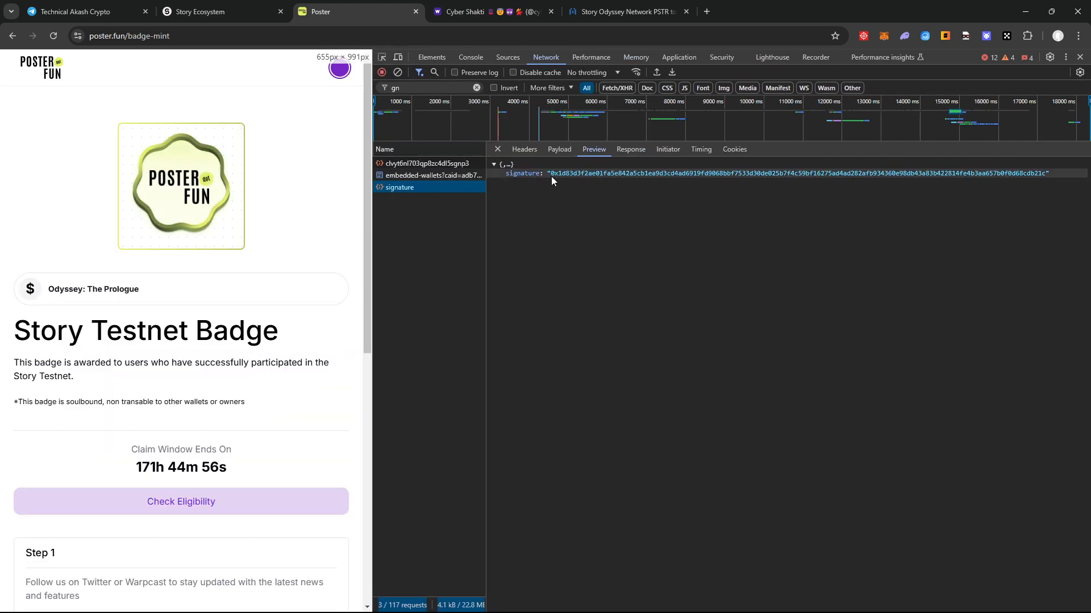
drag(550, 174, 1042, 177)
key(ctrl+c)
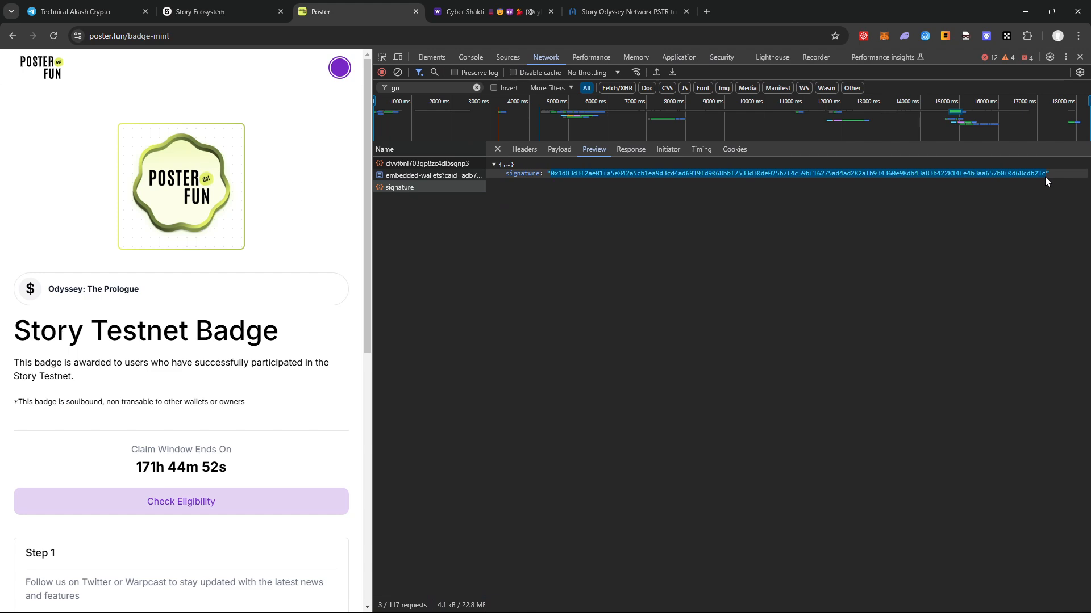
drag(373, 402, 1089, 96)
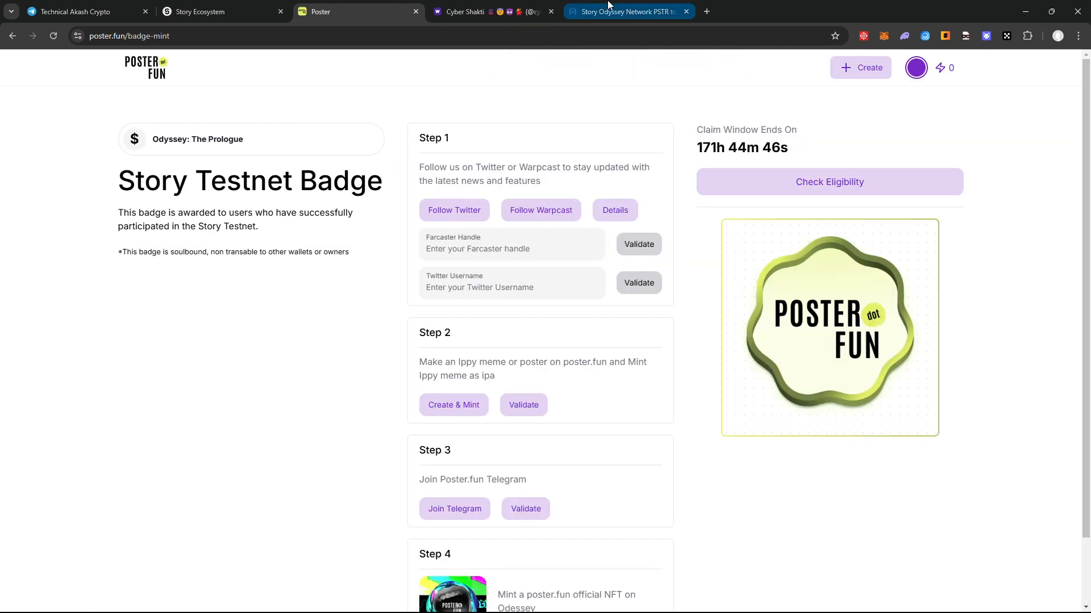
In the Story Odyssey explorer, replace the mint method's signature with the copied value and use the connected wallet as recipient
click(625, 11)
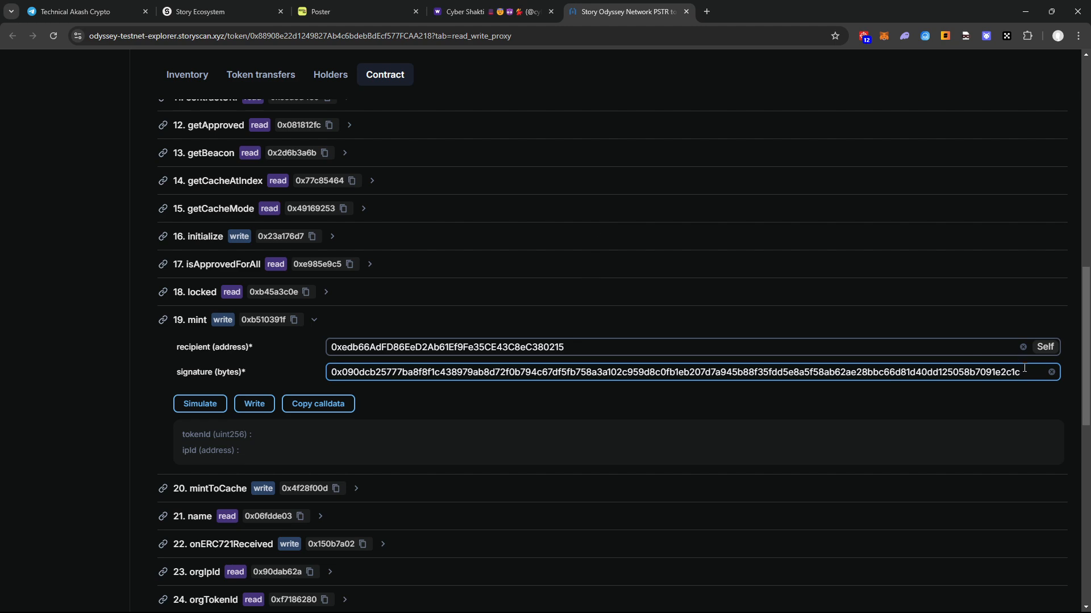
click(1051, 372)
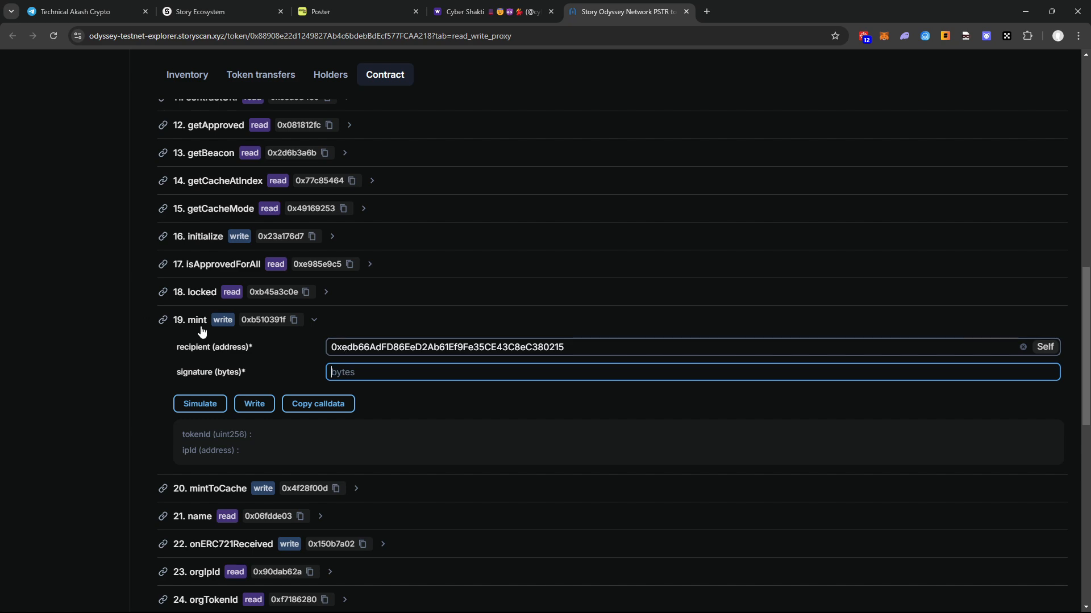
scroll(193, 343, up, 1)
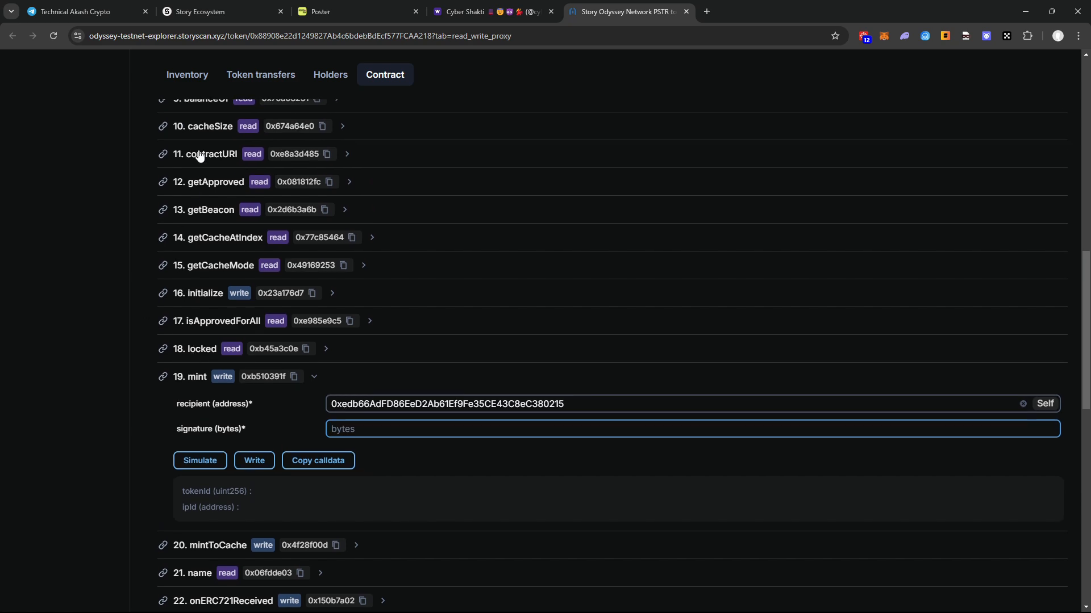
scroll(198, 151, up, 3)
scroll(191, 286, down, 4)
scroll(191, 285, down, 1)
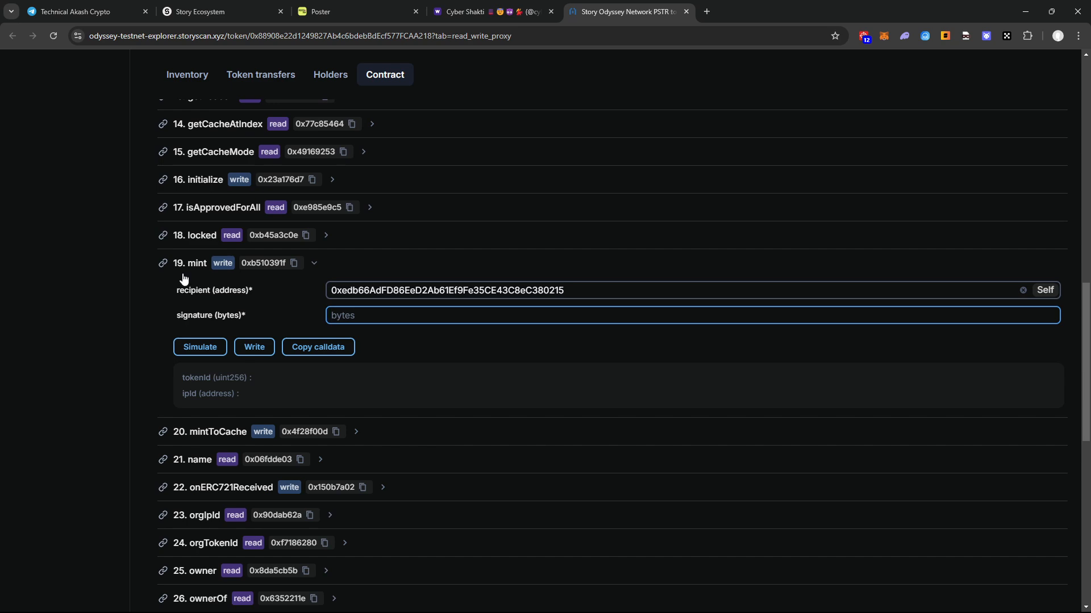
right_click(435, 317)
click(467, 437)
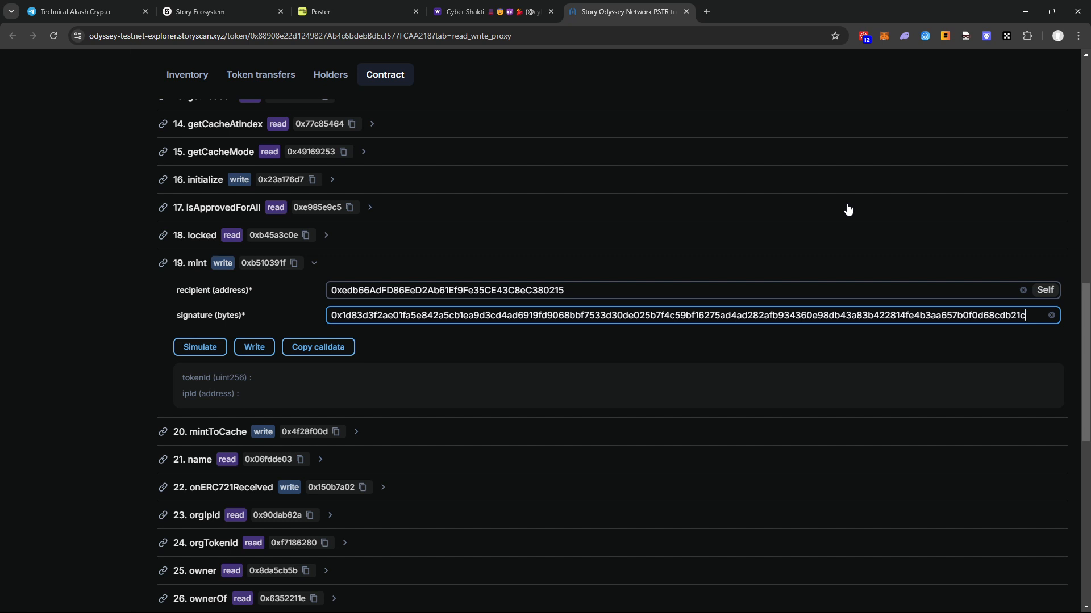
click(1051, 295)
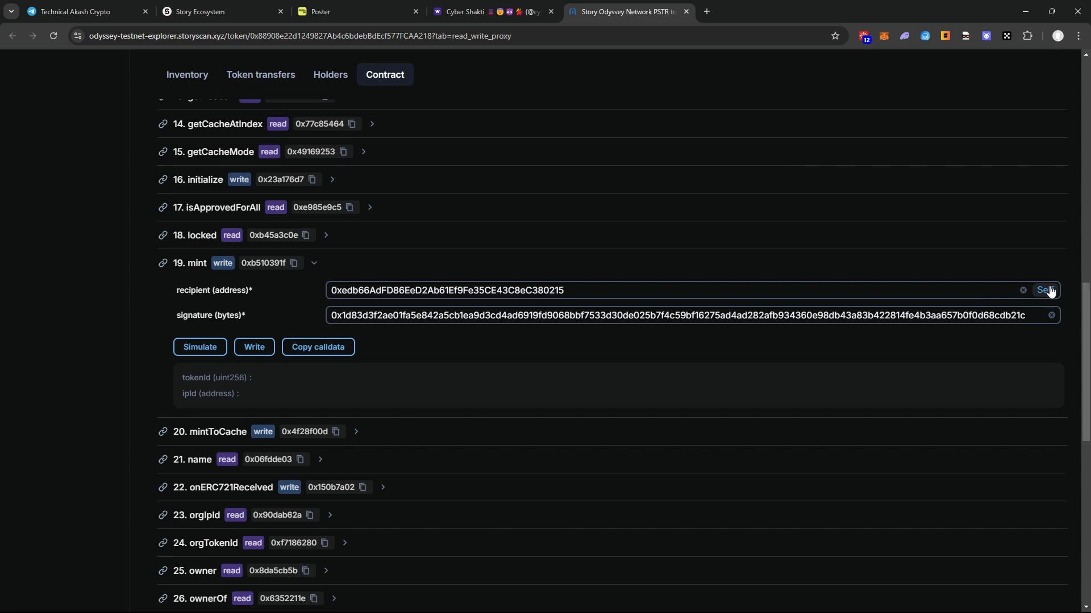
Examine the connected wallet above the proxy contract's methods and compare it with the filled-in mint fields
scroll(769, 329, up, 1)
scroll(769, 328, up, 2)
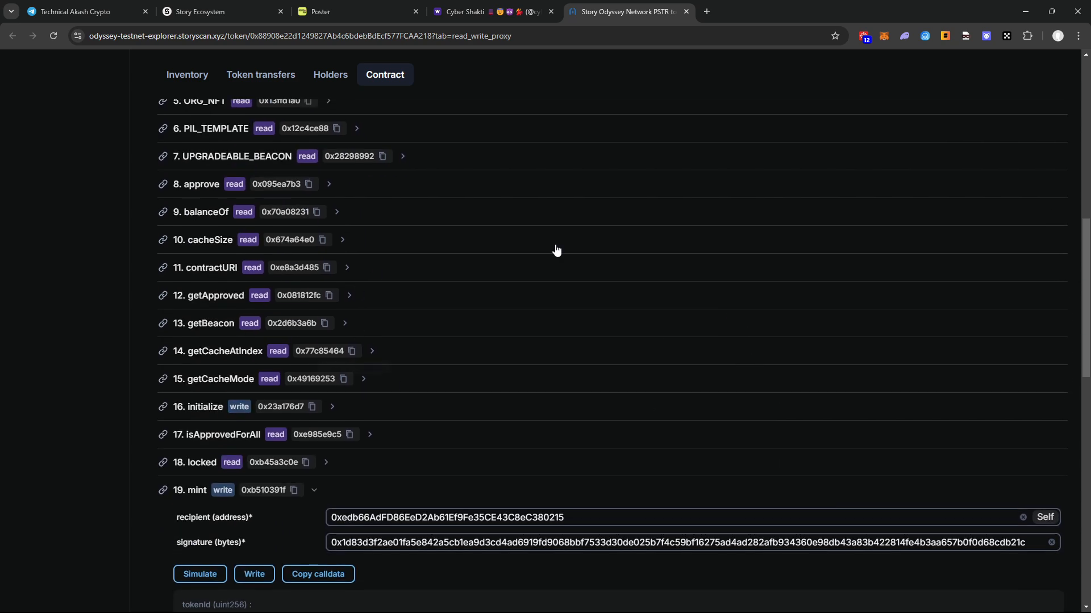
scroll(370, 535, up, 7)
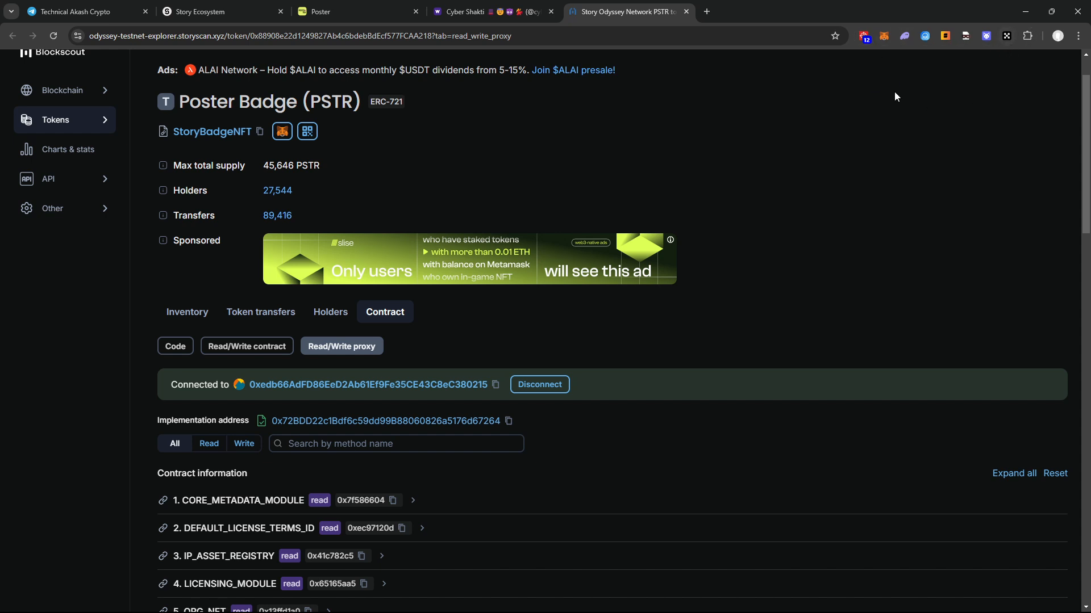
scroll(553, 360, down, 3)
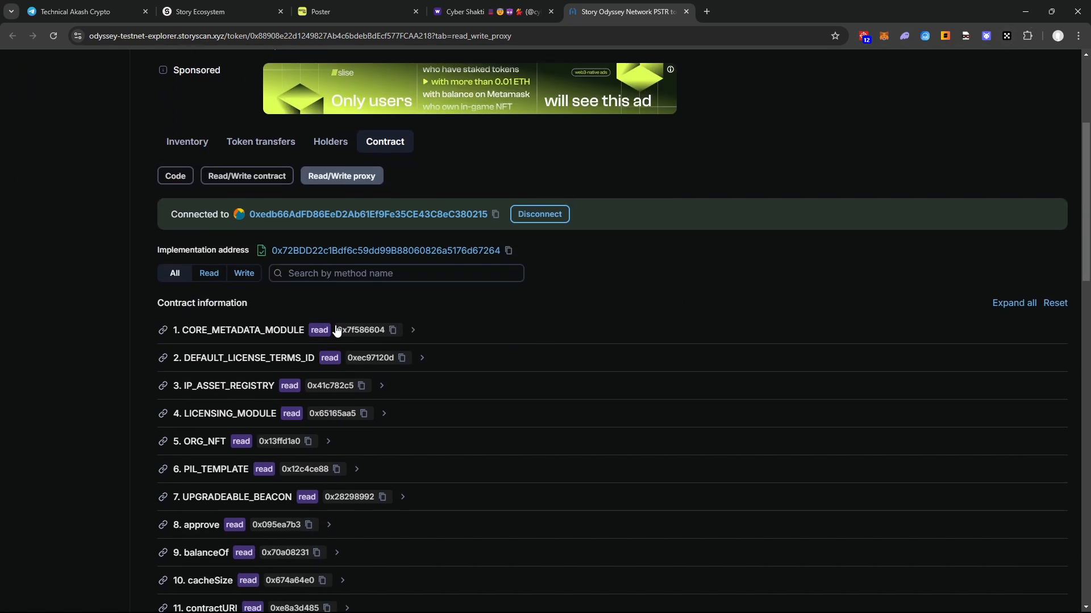
scroll(434, 214, down, 2)
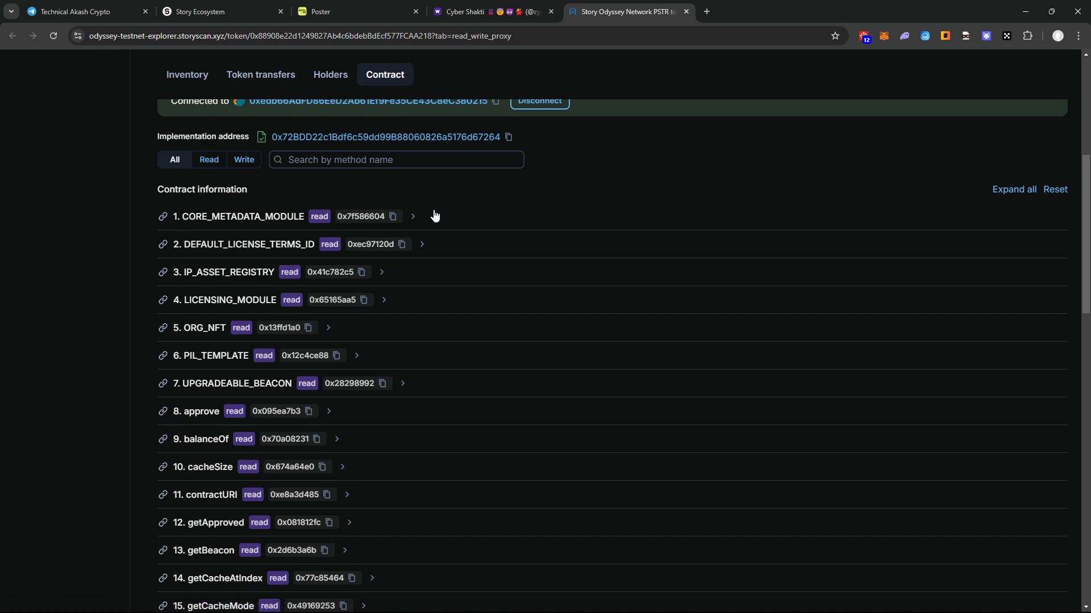
scroll(435, 214, down, 3)
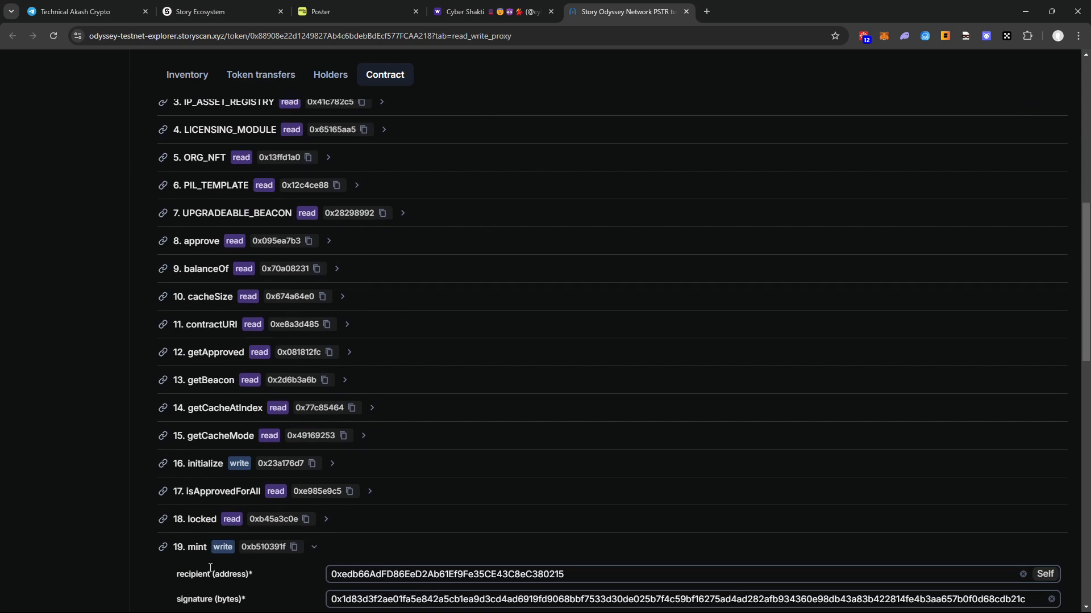
scroll(701, 454, down, 5)
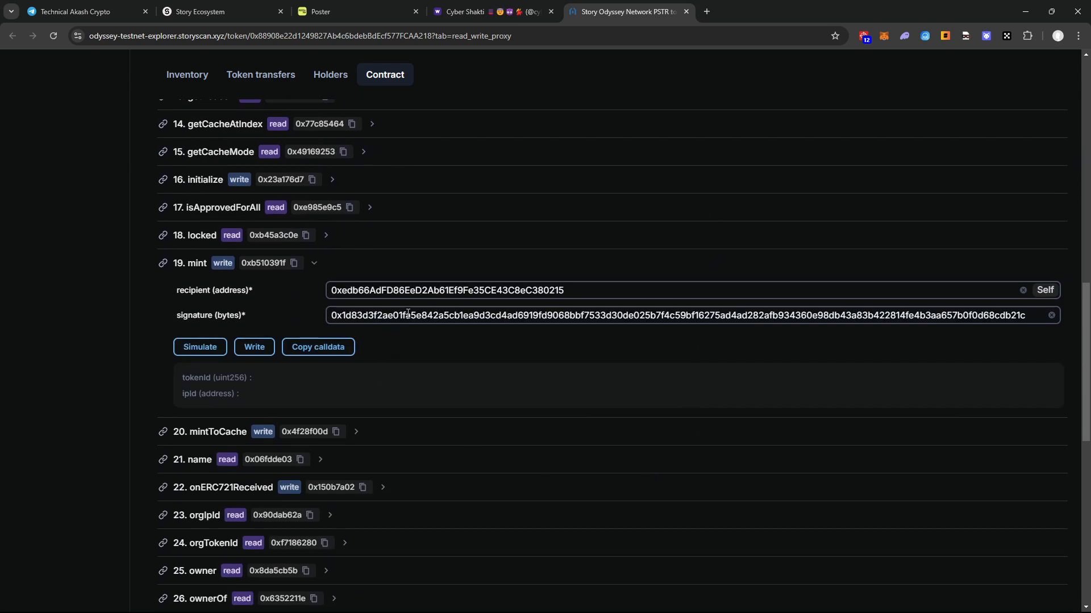
scroll(566, 295, up, 3)
scroll(566, 295, up, 9)
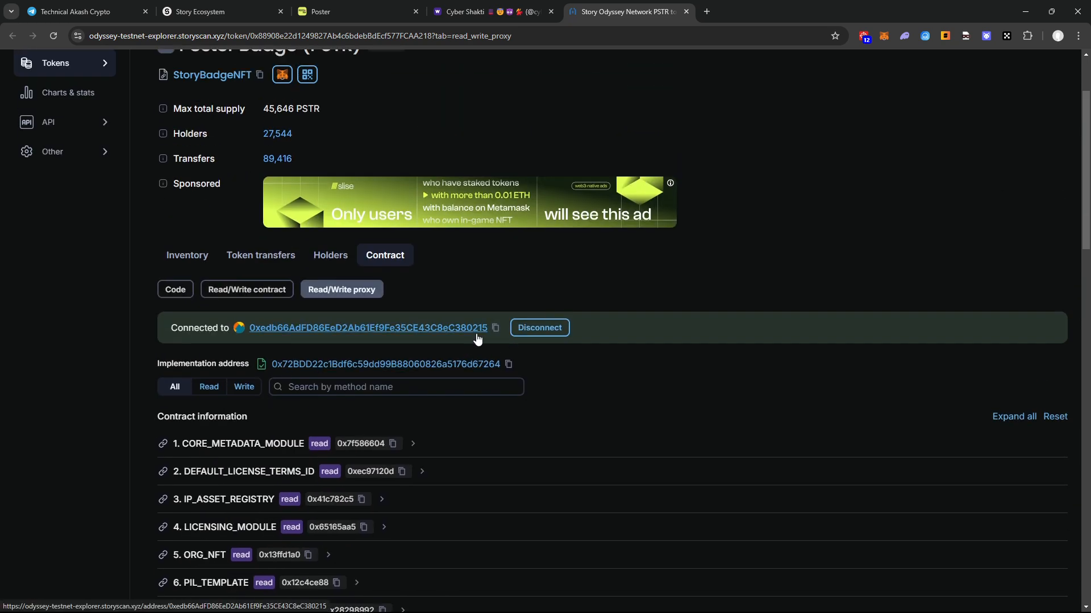
scroll(537, 380, down, 4)
scroll(539, 386, down, 6)
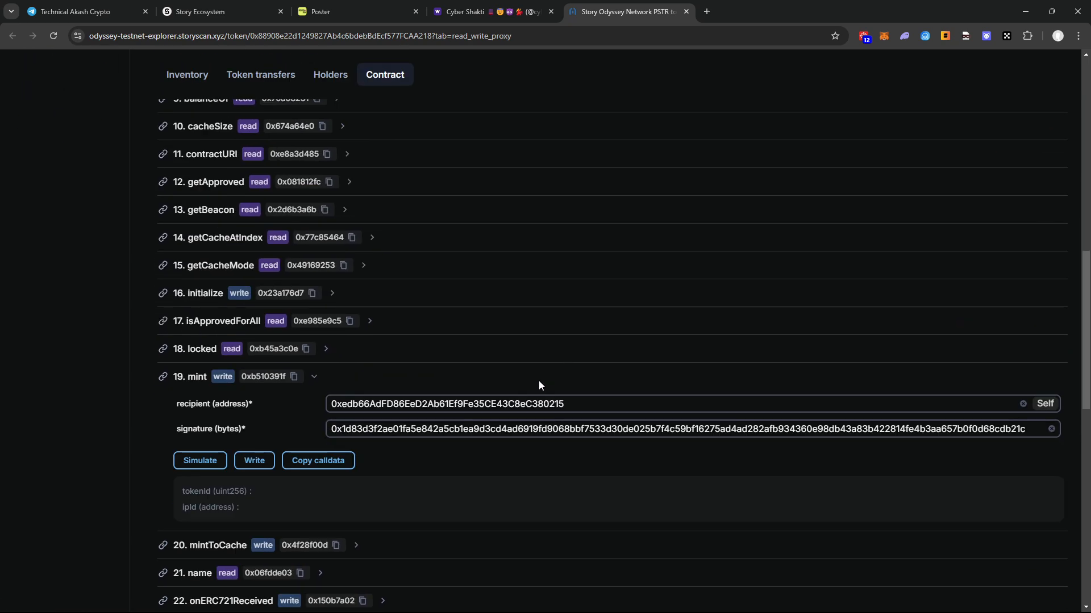
scroll(362, 482, down, 1)
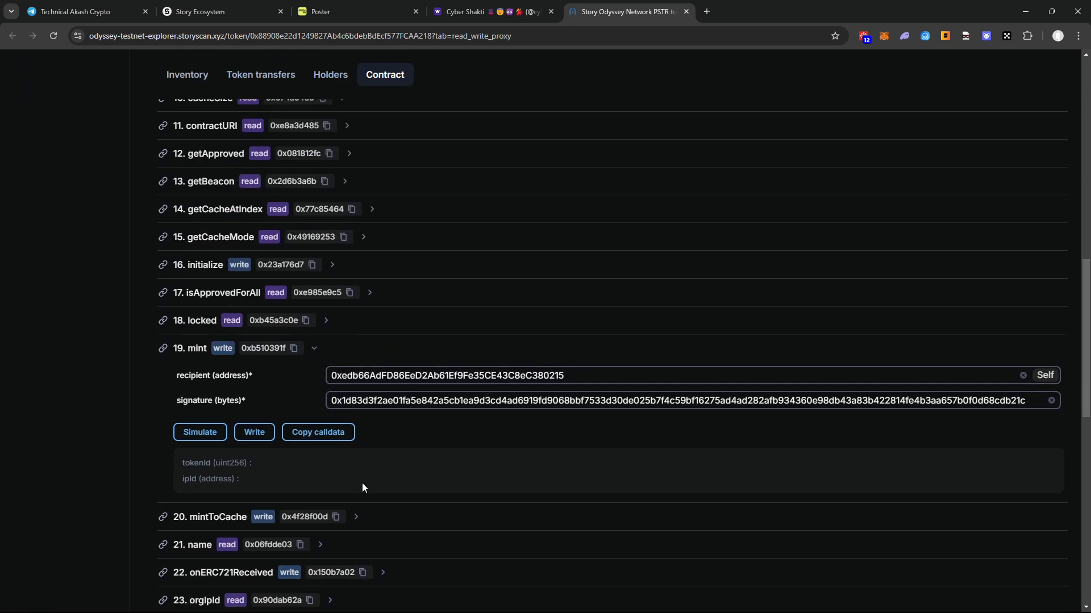
Submit the mint transaction and confirm it in OKX Wallet with the Slow network fee
click(254, 404)
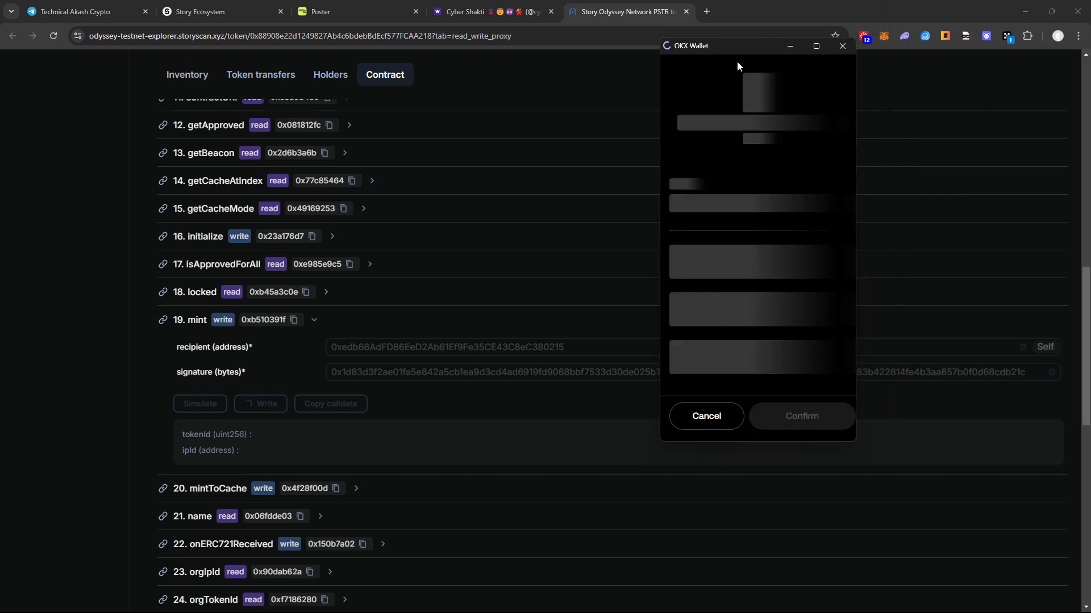
scroll(764, 243, down, 1)
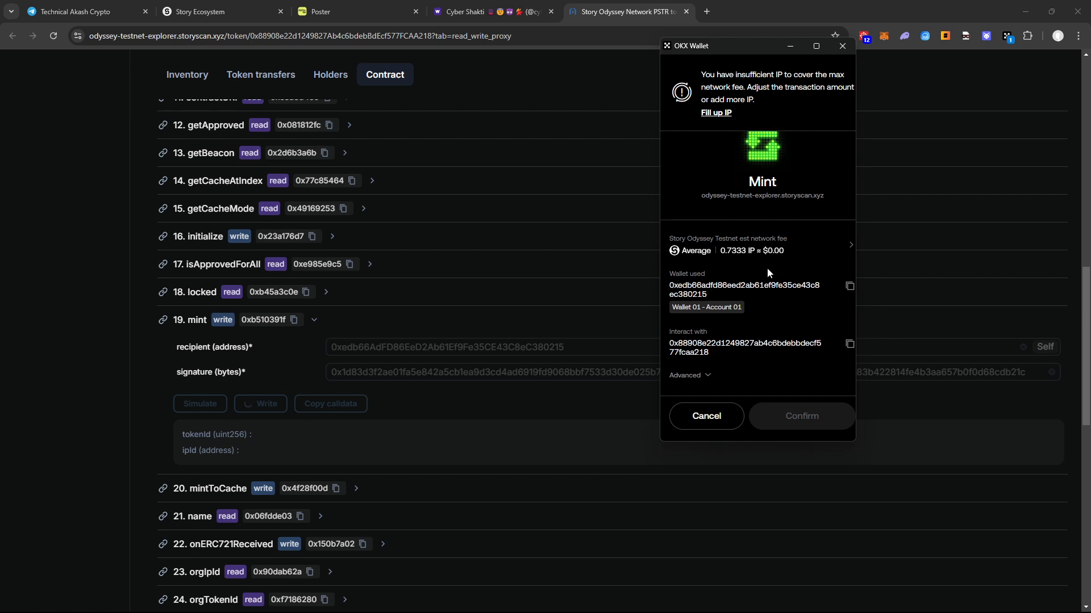
click(799, 243)
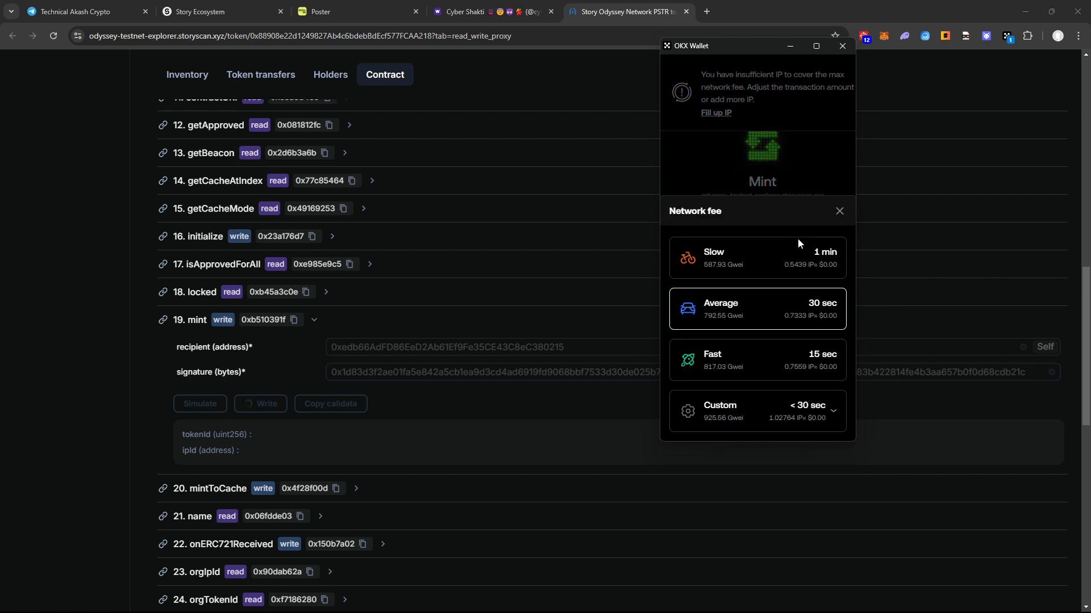
click(825, 264)
click(827, 426)
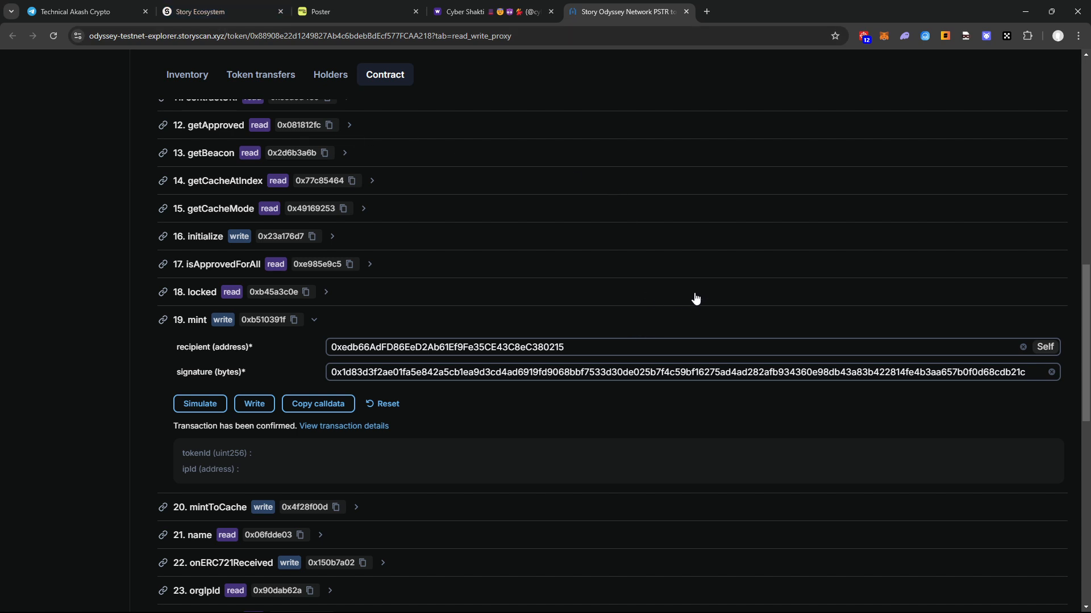
scroll(695, 299, up, 2)
scroll(696, 299, down, 2)
Return to the poster.fun badge page and reload it
click(188, 12)
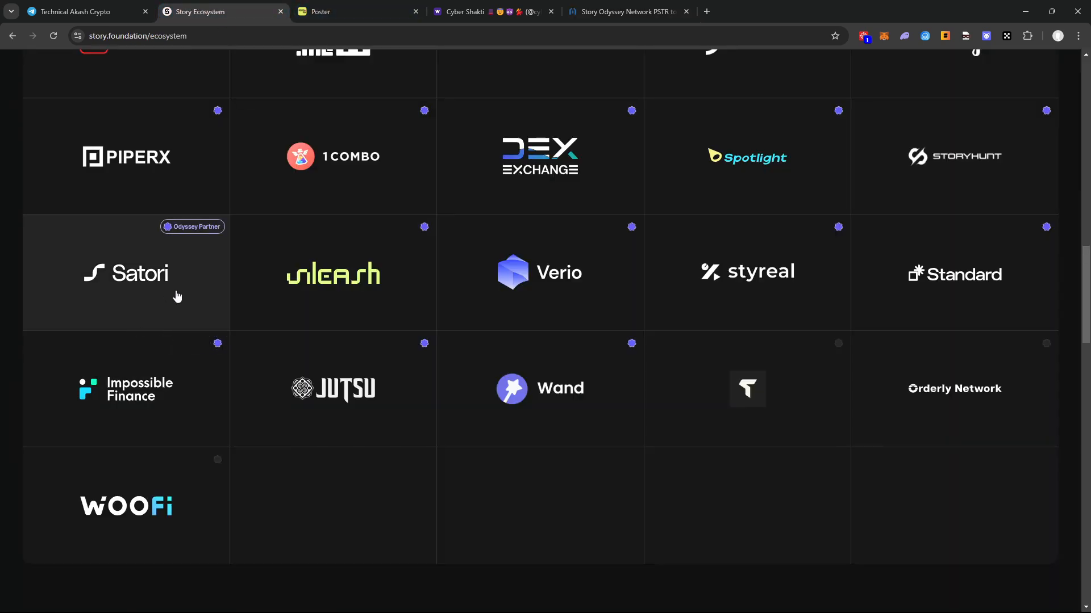
scroll(177, 296, up, 4)
click(330, 14)
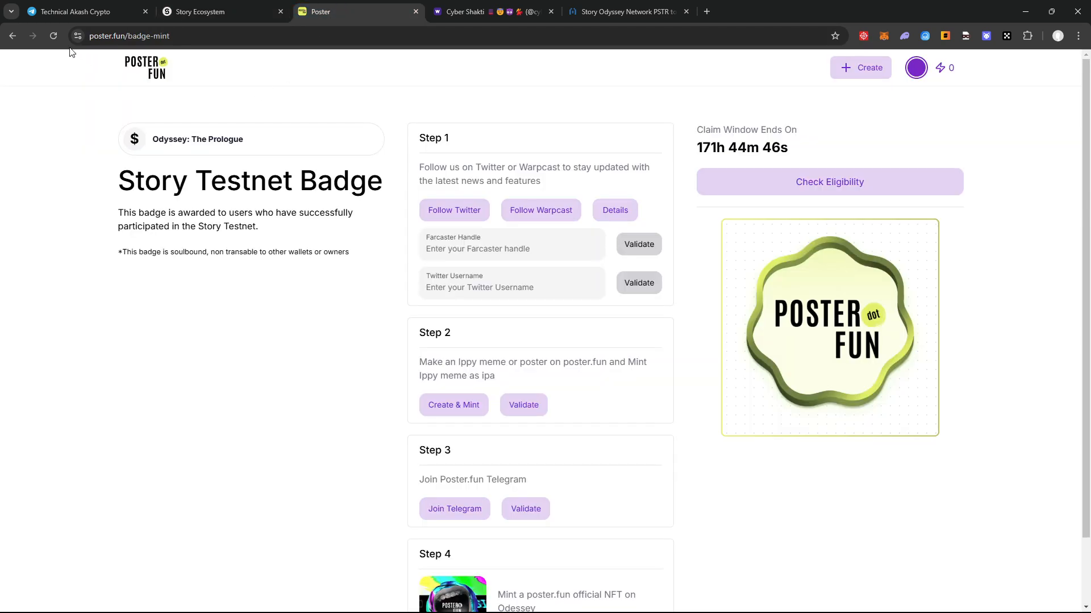
click(53, 36)
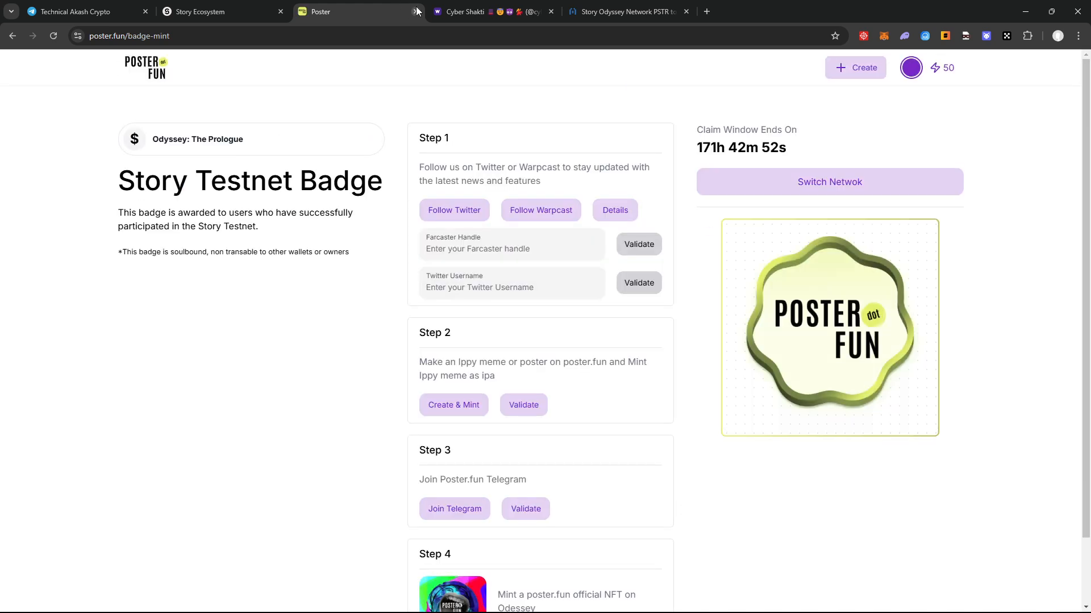
Switch the network on the badge page and check the wallet's eligibility for the Story Testnet Badge
click(871, 187)
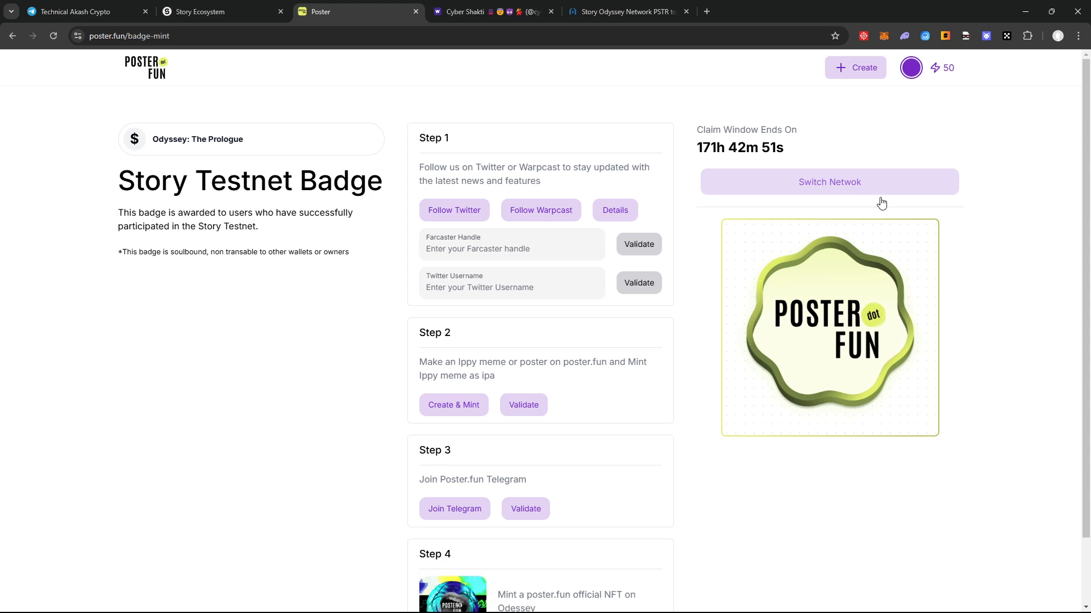
click(829, 181)
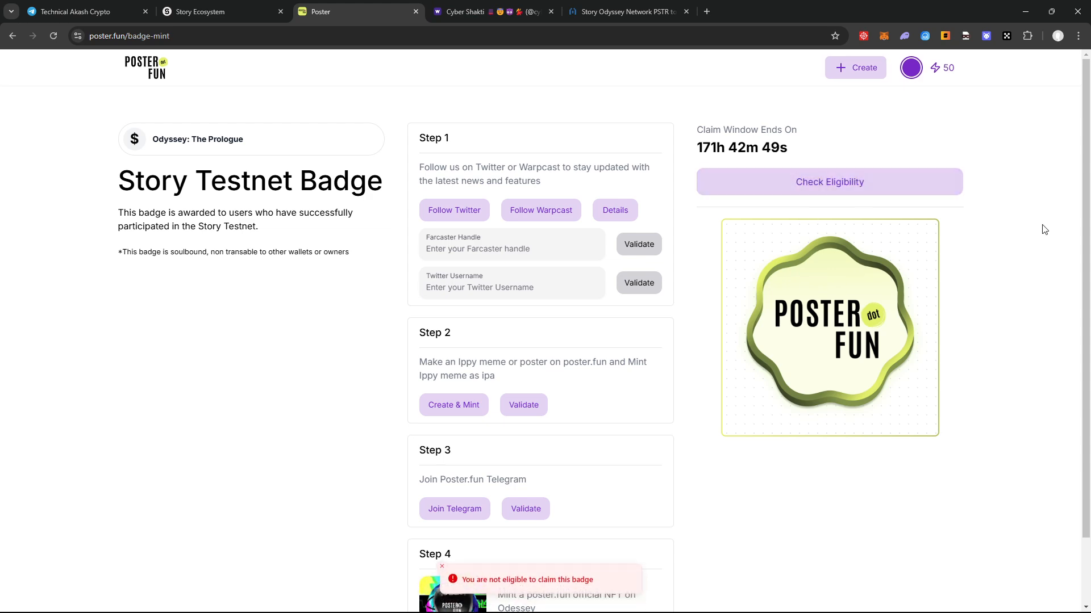
click(864, 185)
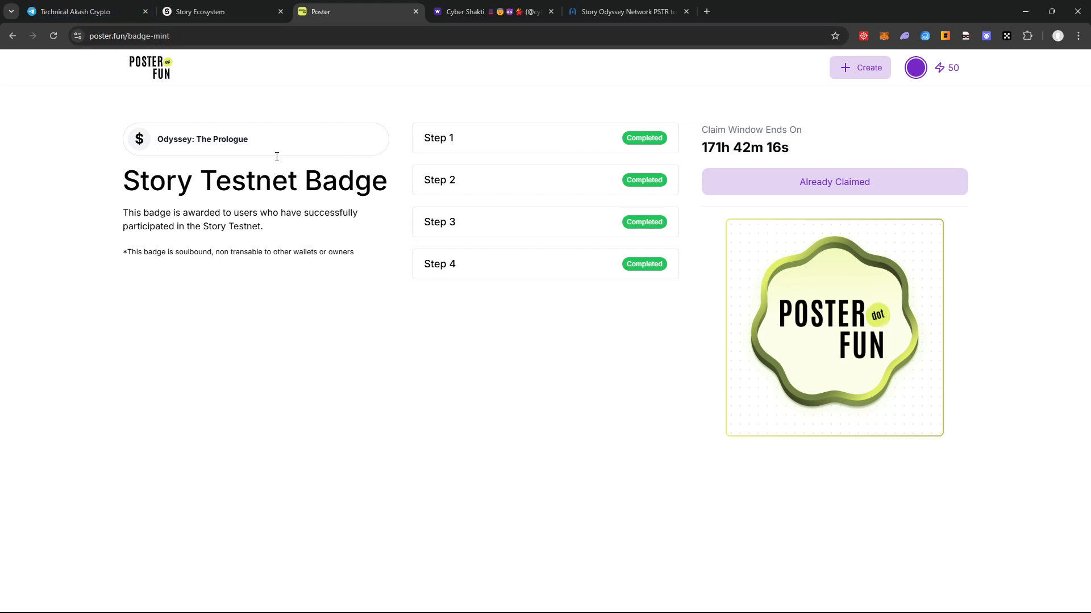
Open the Color project's details in the Story Ecosystem list and select its Odyssey badge activity
click(223, 7)
scroll(273, 386, up, 5)
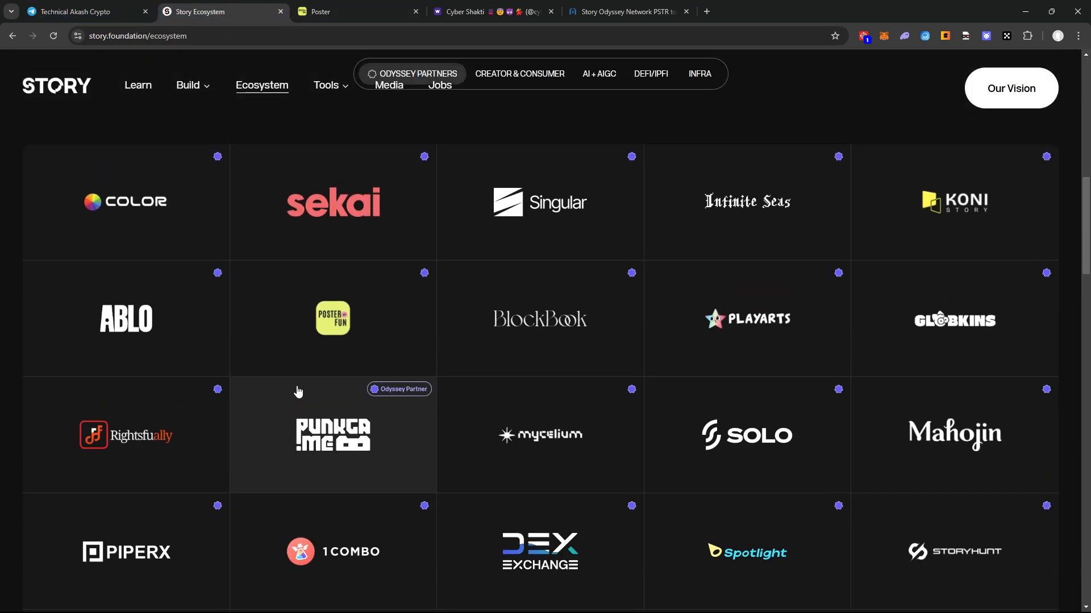
click(121, 341)
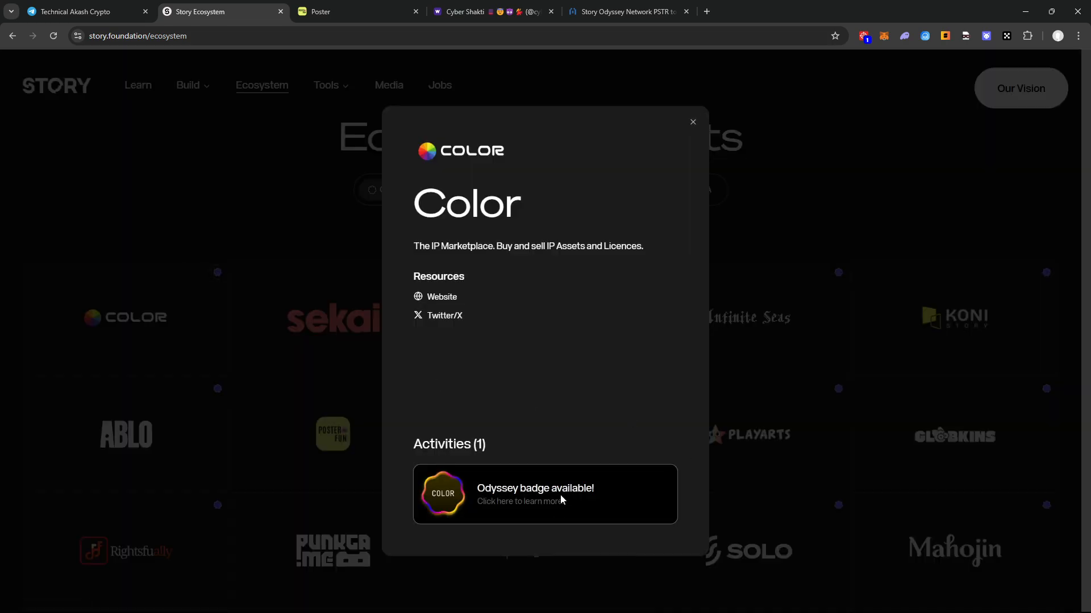
click(560, 495)
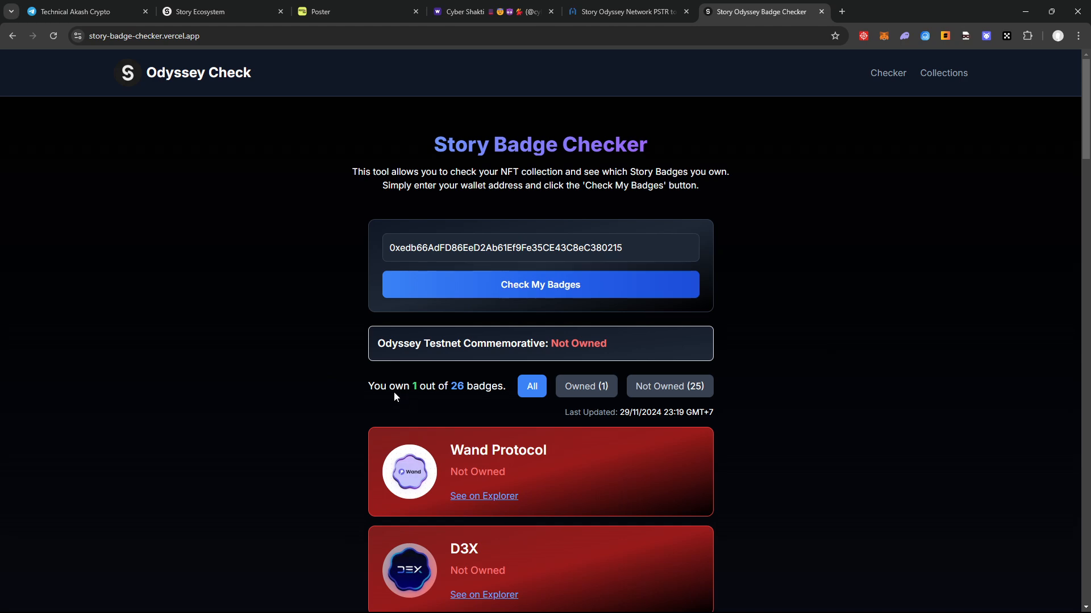
Filter the Story Badge Checker results to owned badges, examine the Poster Badge entry and return to the Story Ecosystem page
scroll(442, 382, down, 3)
scroll(442, 381, up, 3)
click(577, 392)
scroll(616, 436, down, 1)
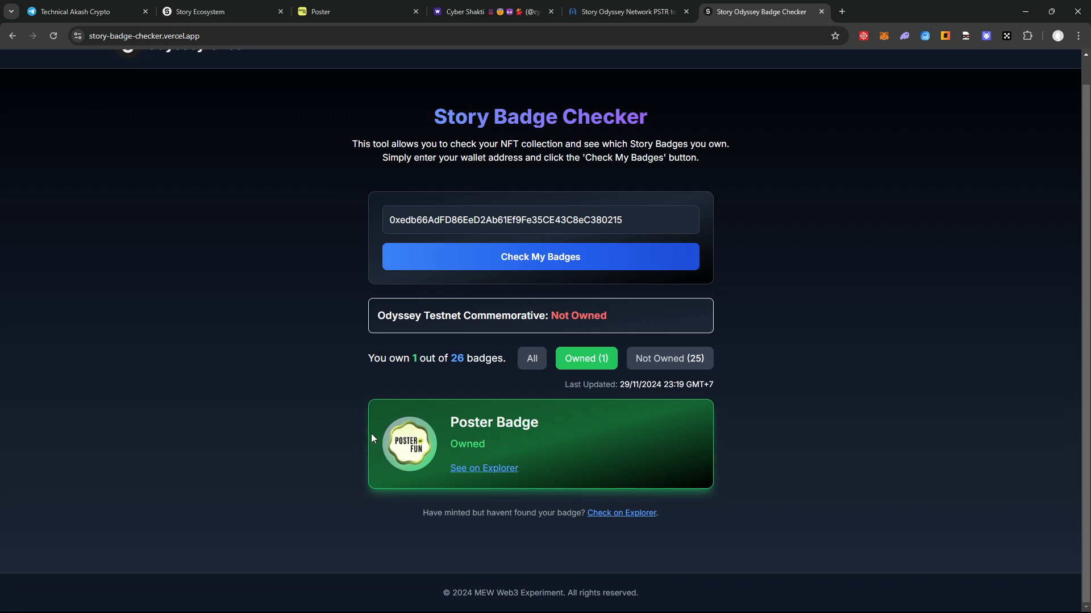
drag(370, 434, 540, 432)
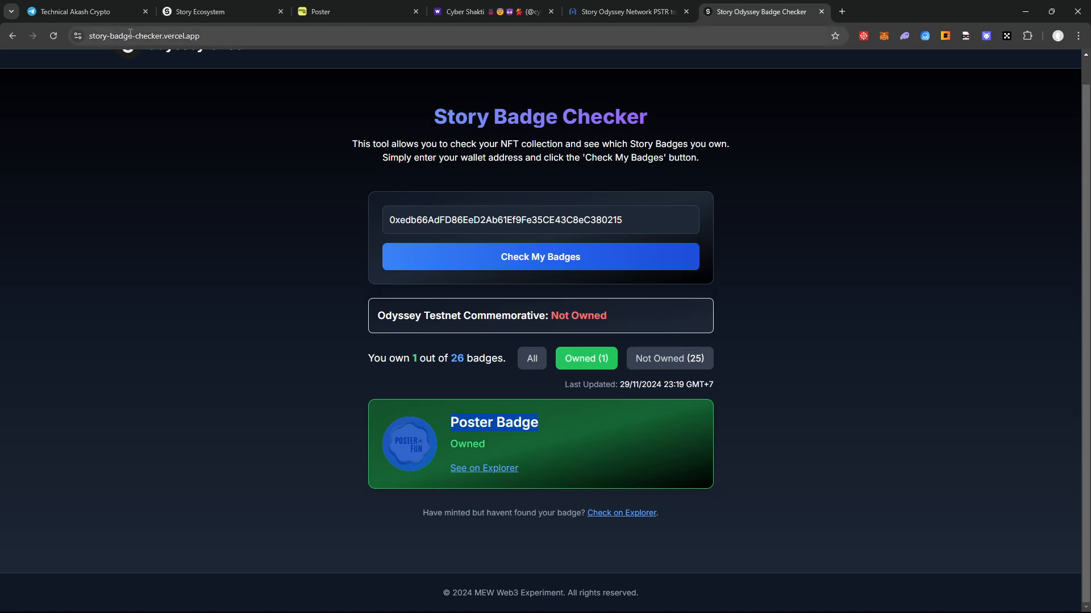
click(248, 13)
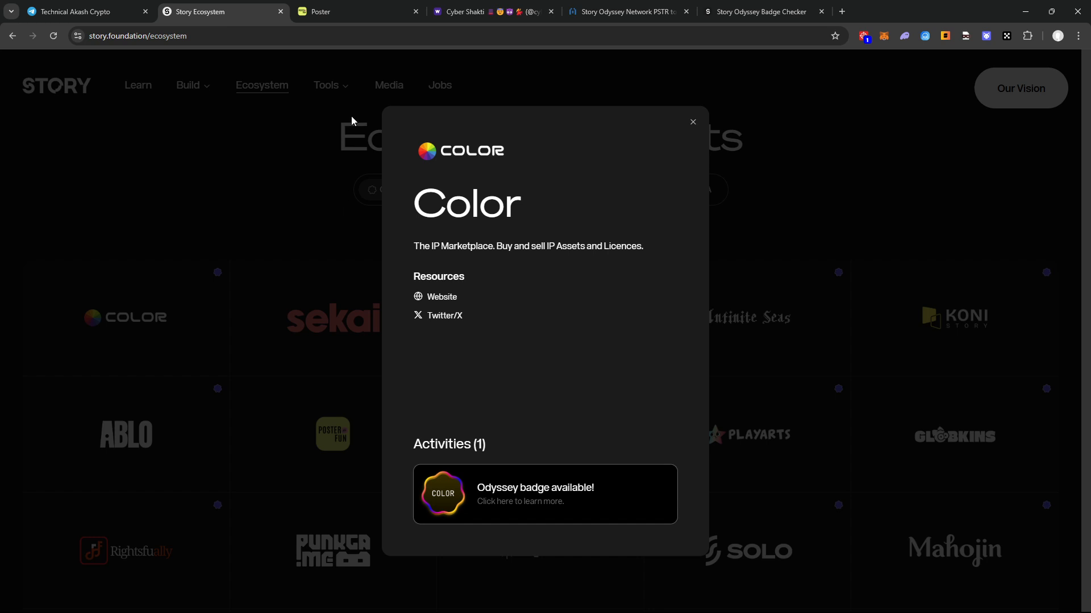
Return to the poster.fun badge page and check the claim status of the Story Testnet Badge
click(365, 8)
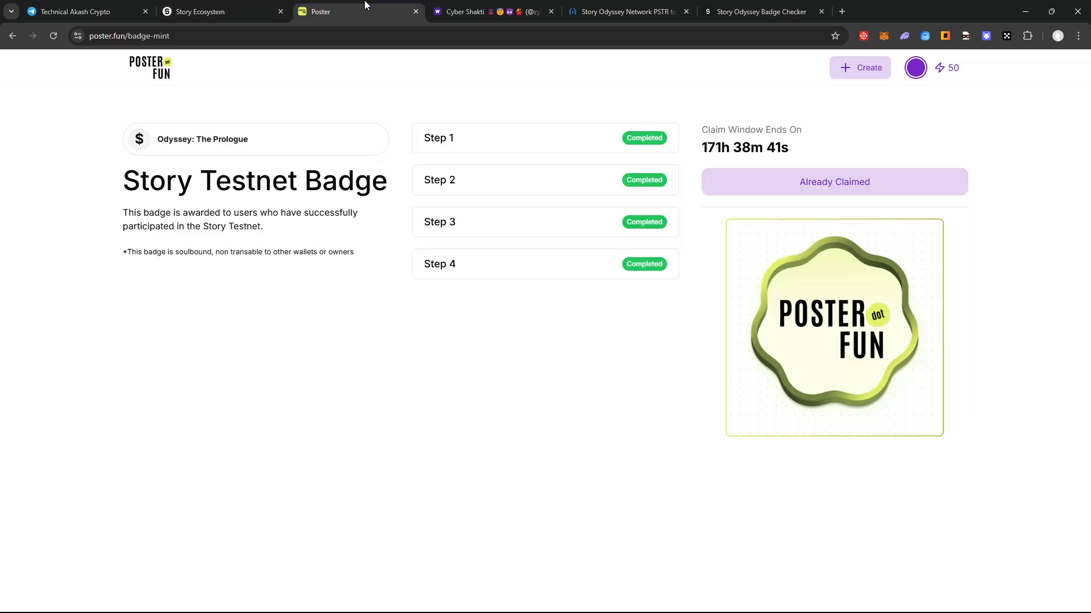
right_click(549, 401)
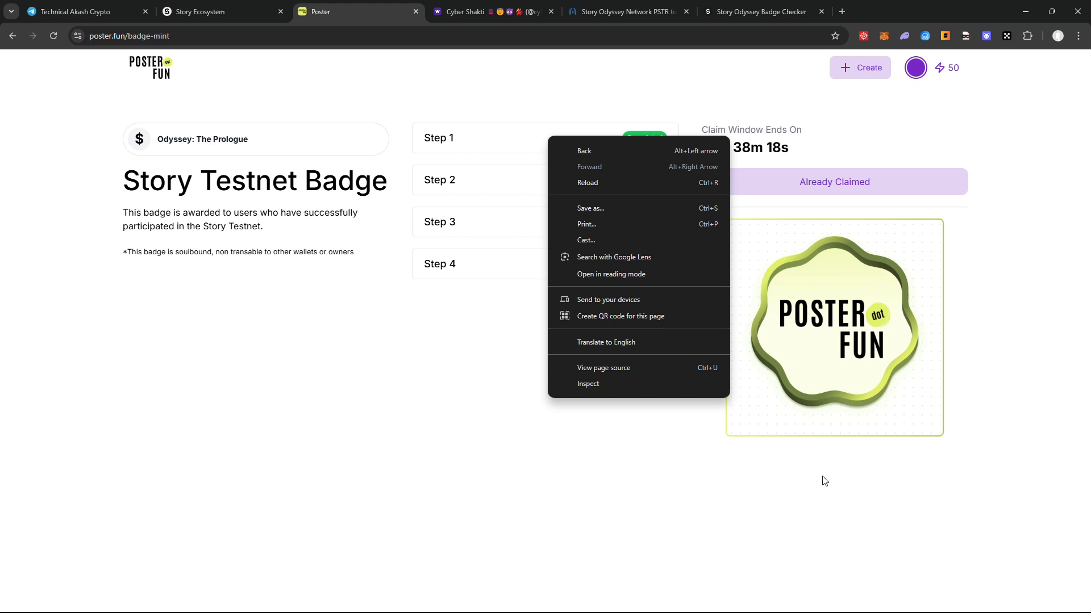
click(834, 131)
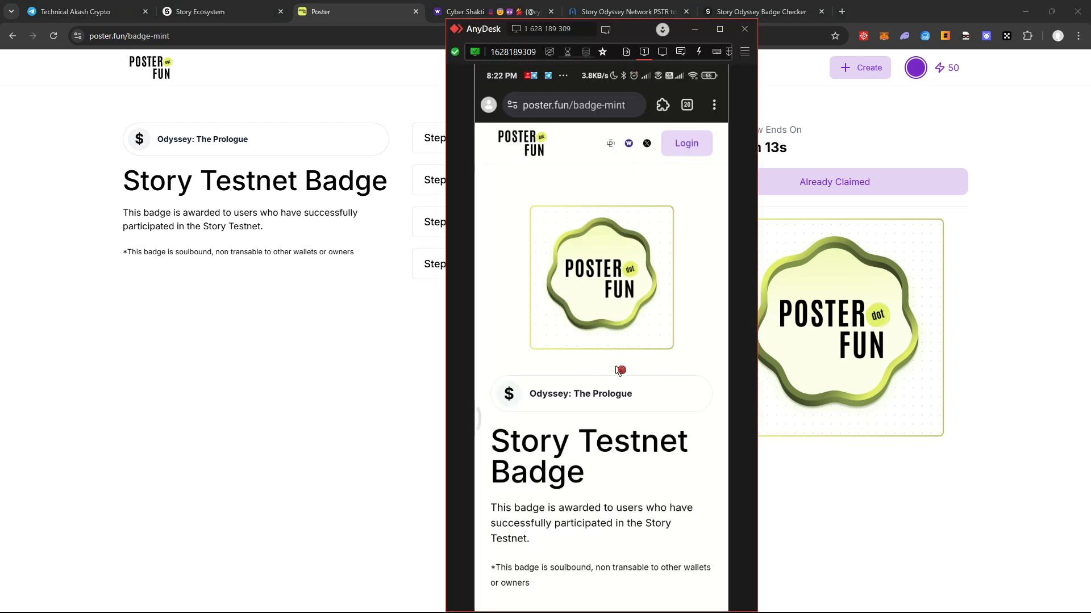
Open a blank browser tab, bring the AnyDesk phone session in front of it and view the poster.fun badge page there
drag(638, 28, 562, 22)
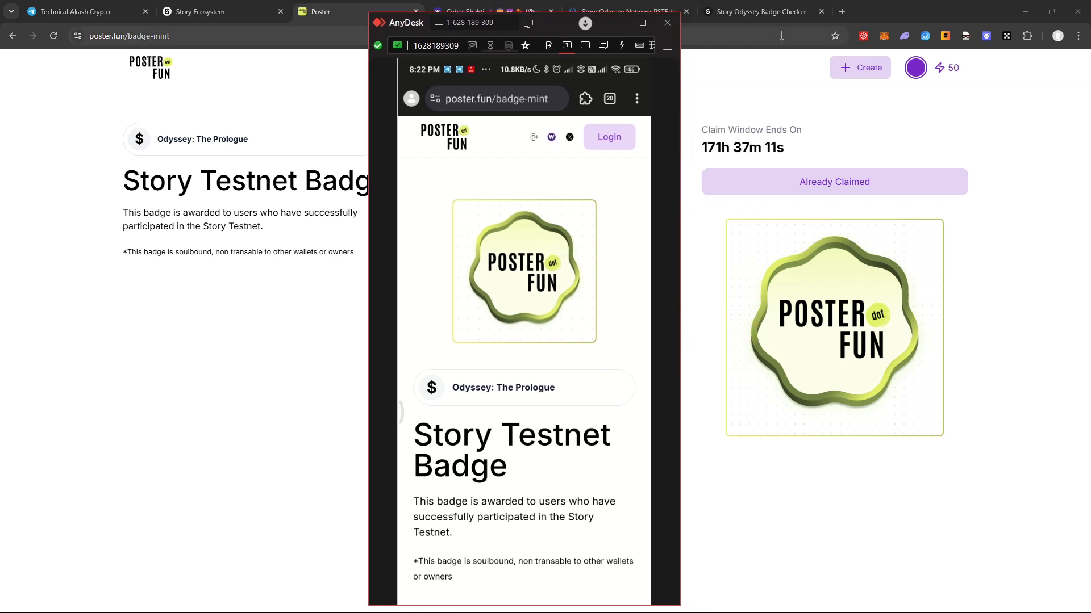
click(843, 14)
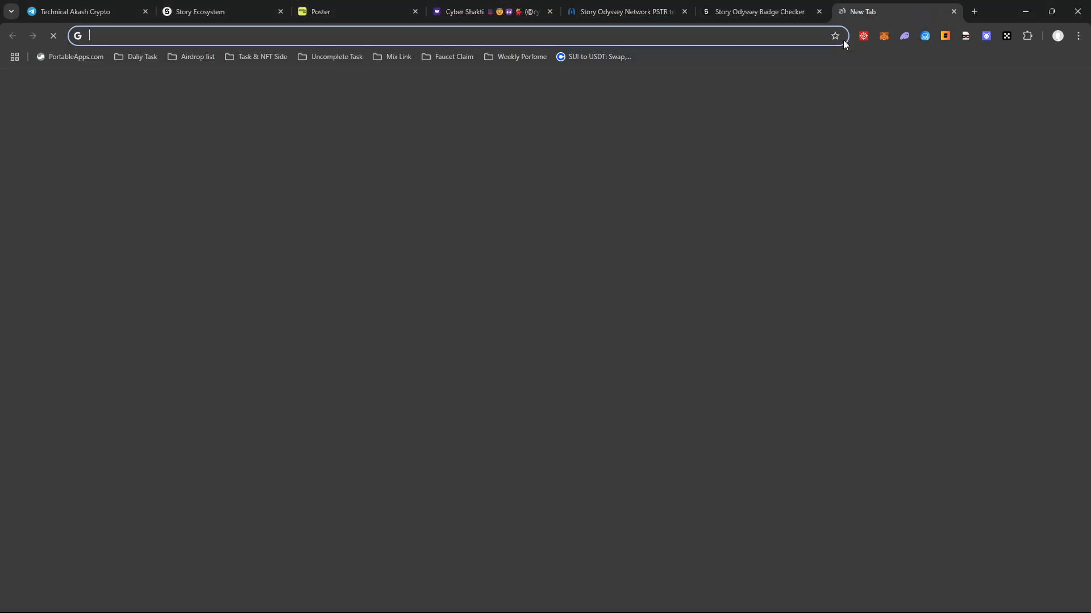
mouse_move(624, 605)
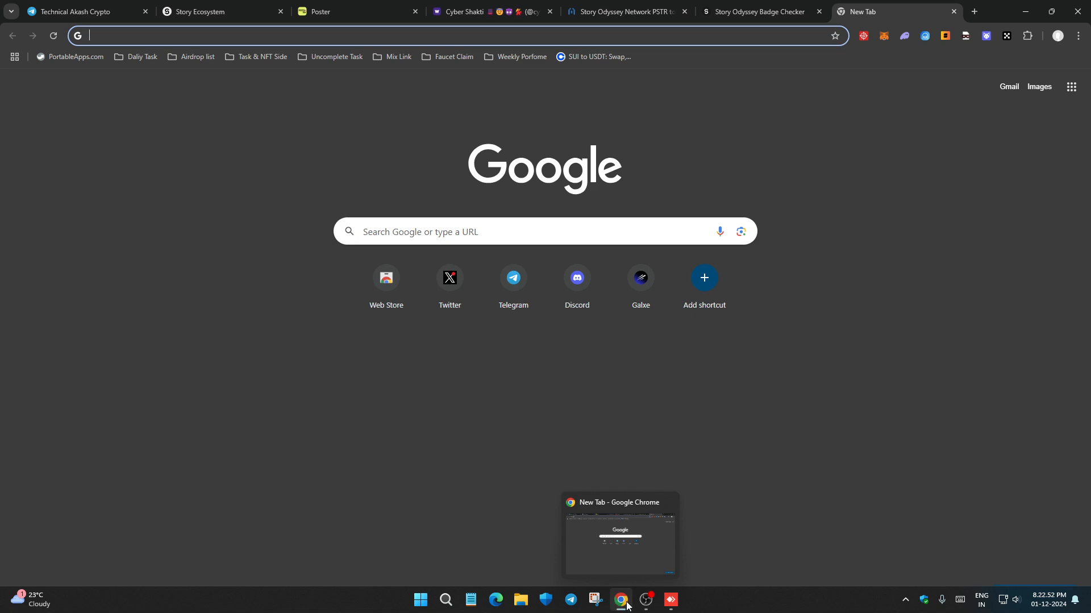
click(671, 600)
drag(547, 15, 540, 73)
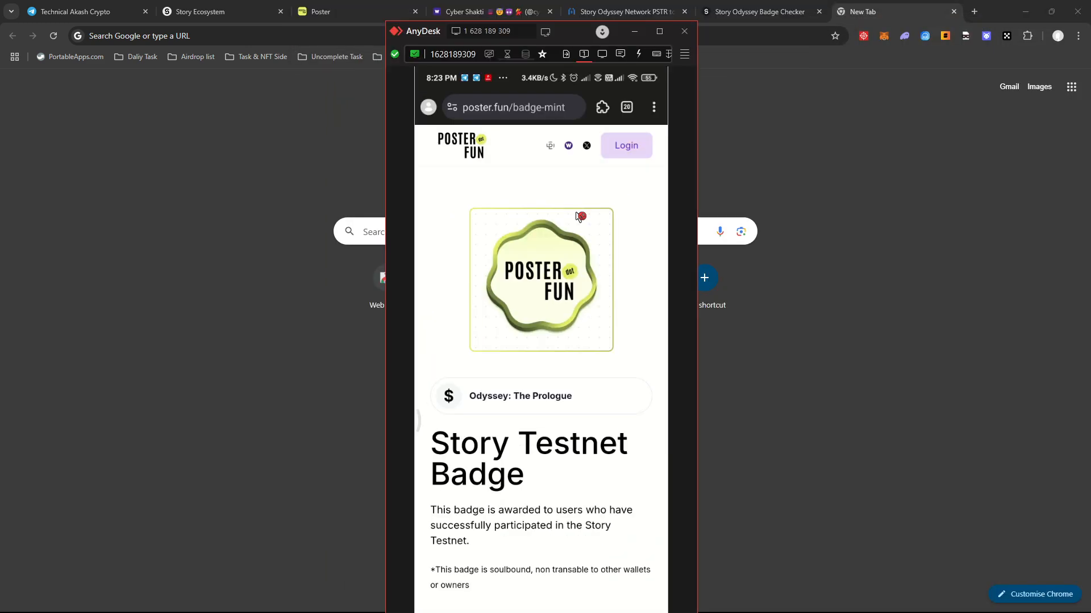
scroll(578, 216, down, 2)
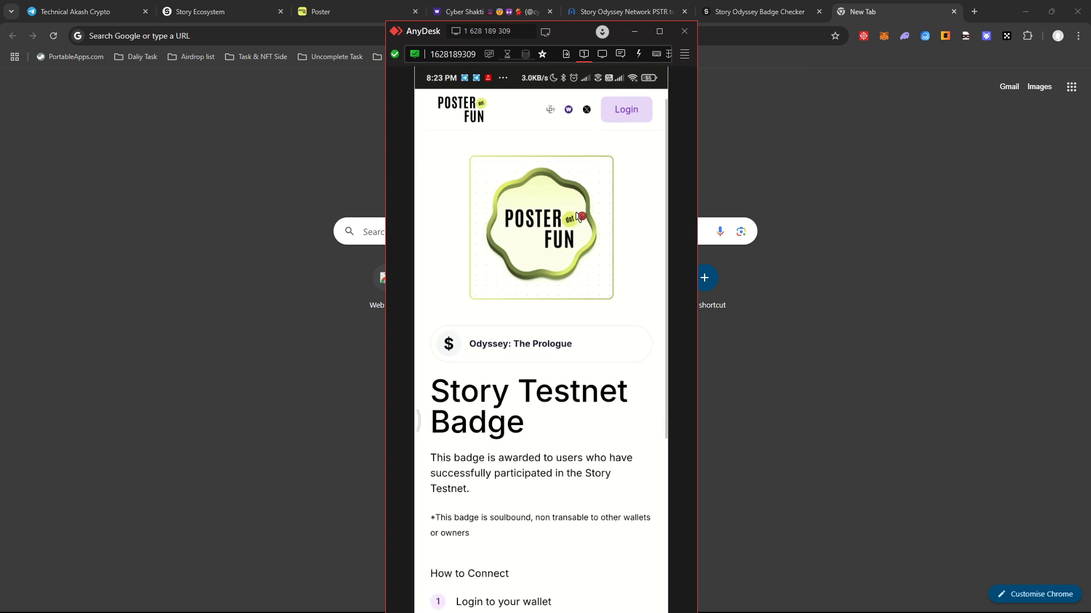
scroll(578, 215, up, 2)
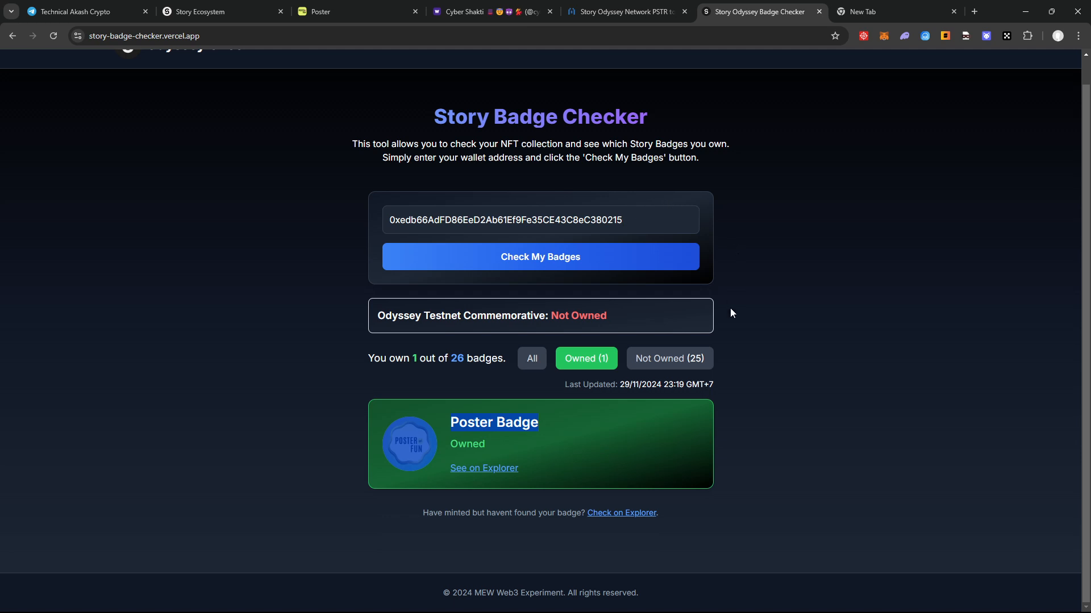
scroll(731, 309, up, 1)
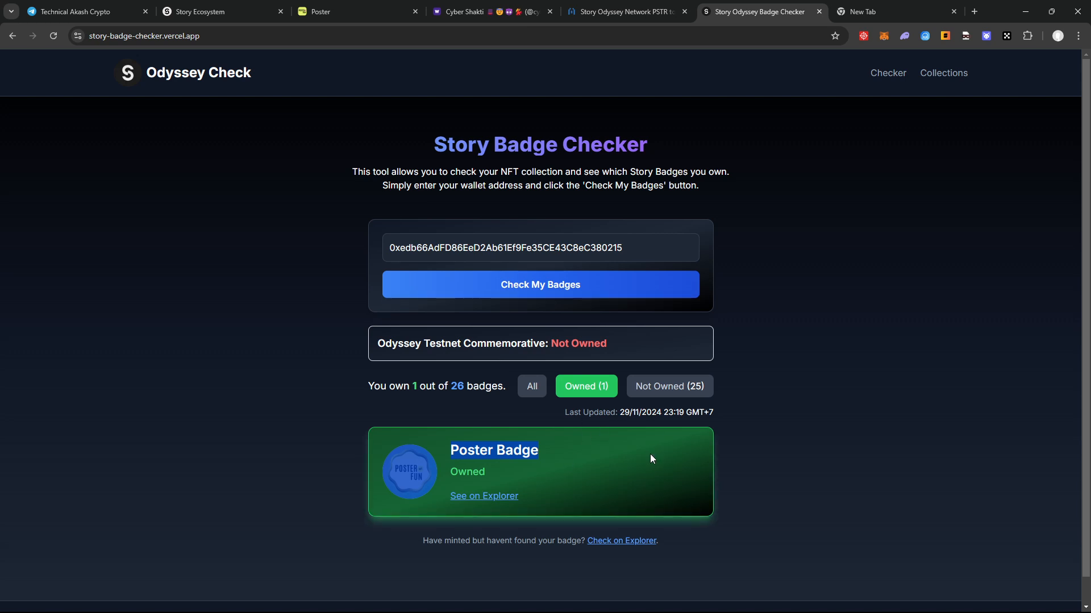
scroll(725, 367, down, 1)
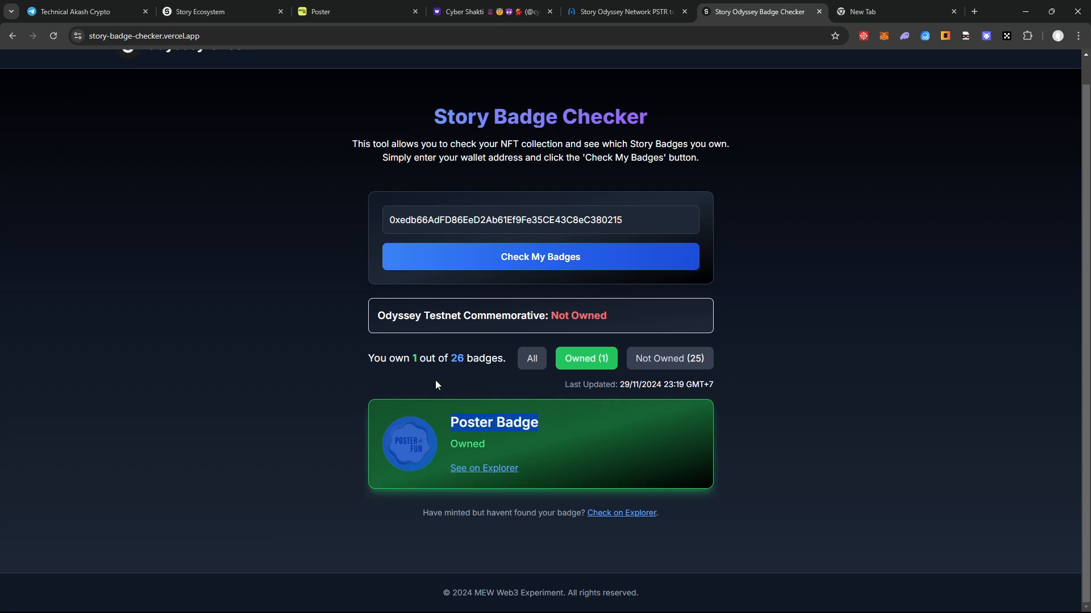
scroll(714, 361, up, 1)
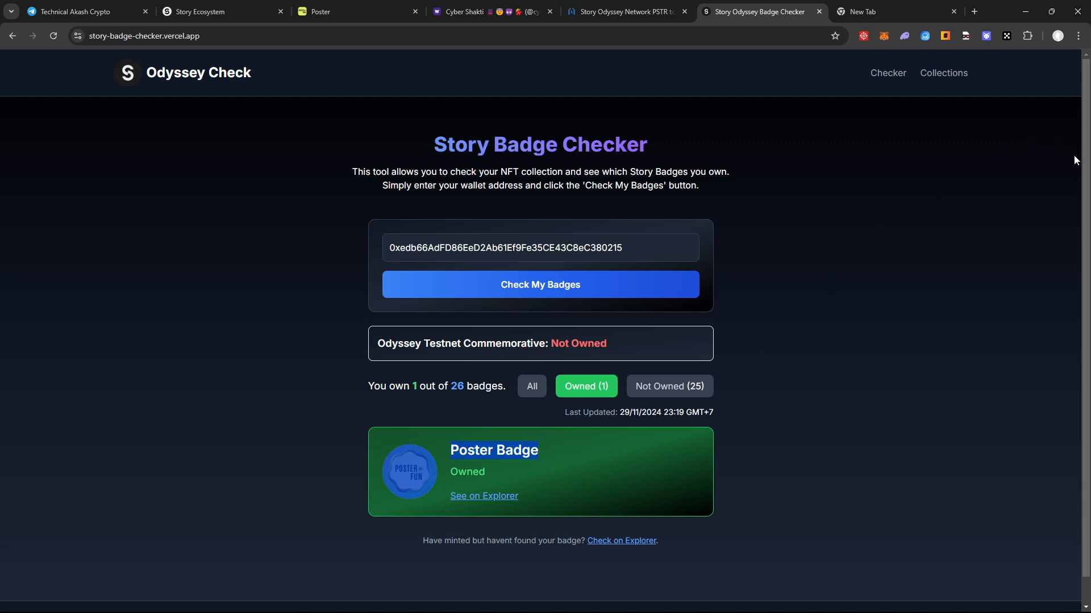
scroll(1086, 159, down, 1)
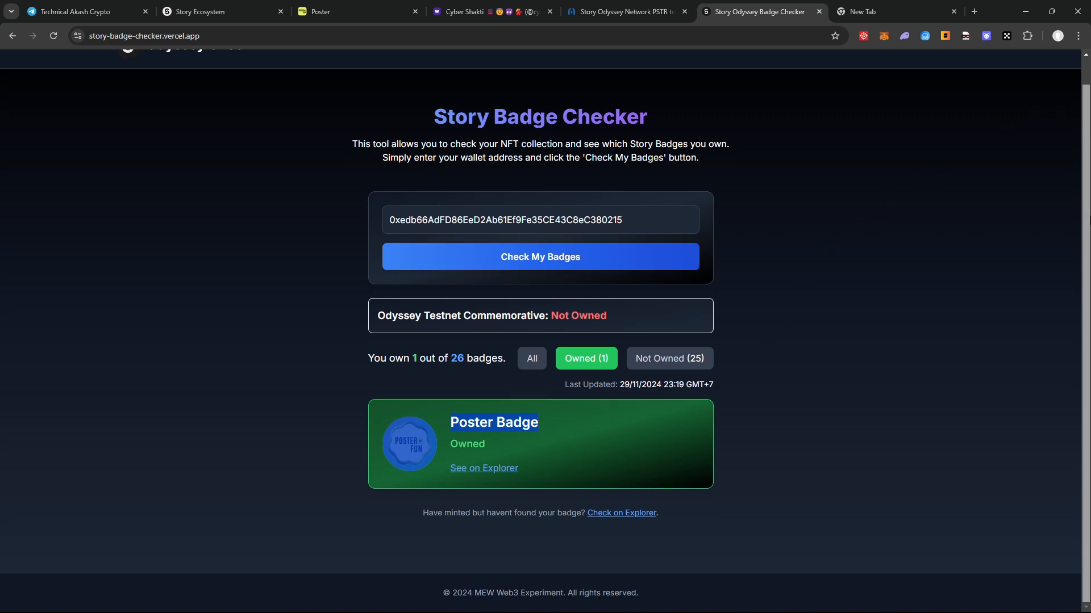
scroll(1043, 200, up, 1)
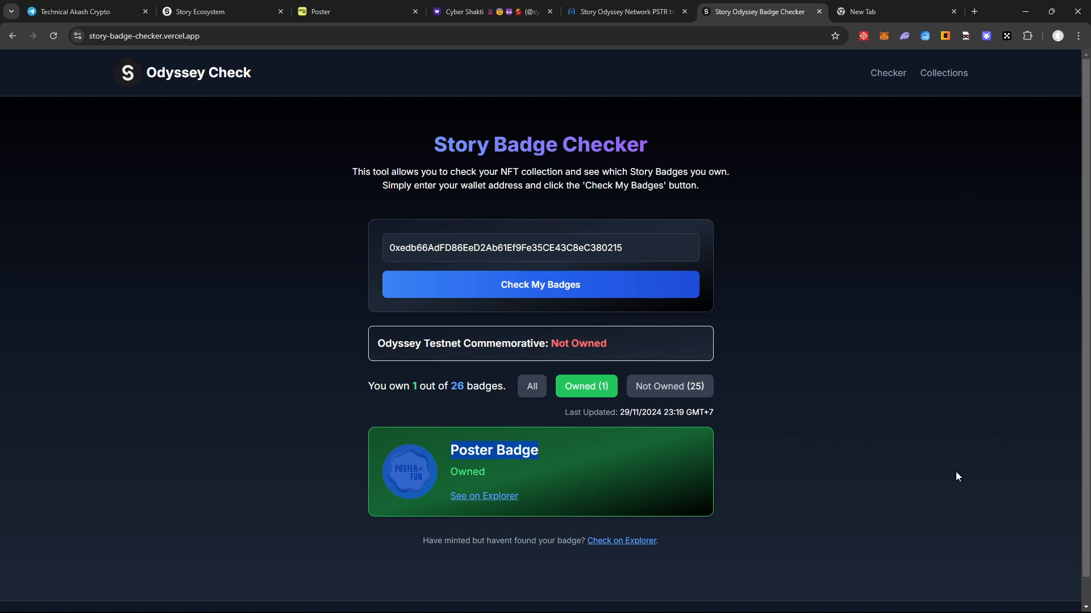
key(alt)
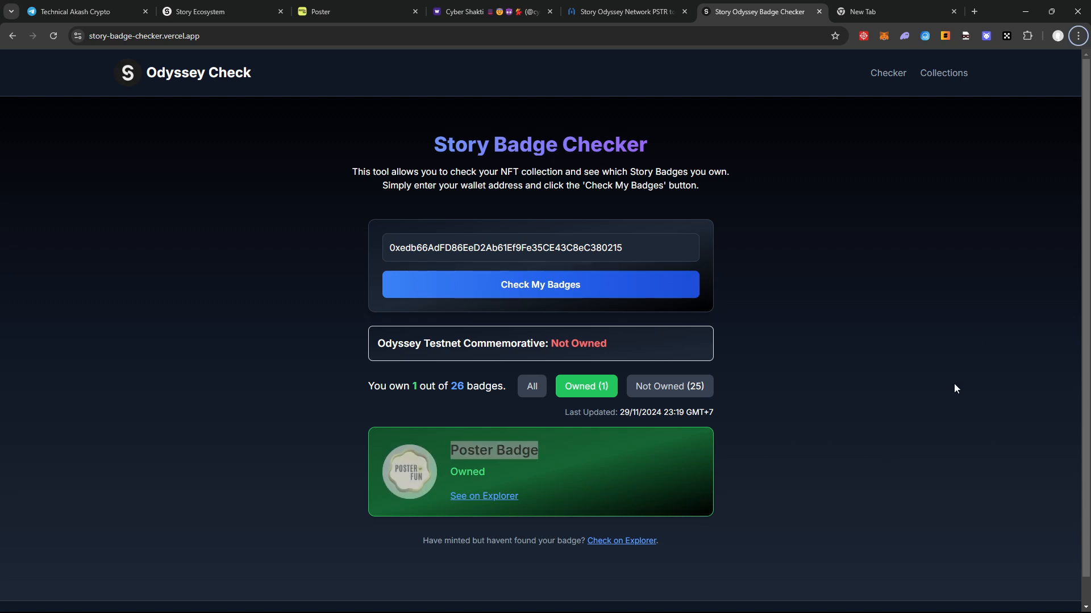
click(969, 309)
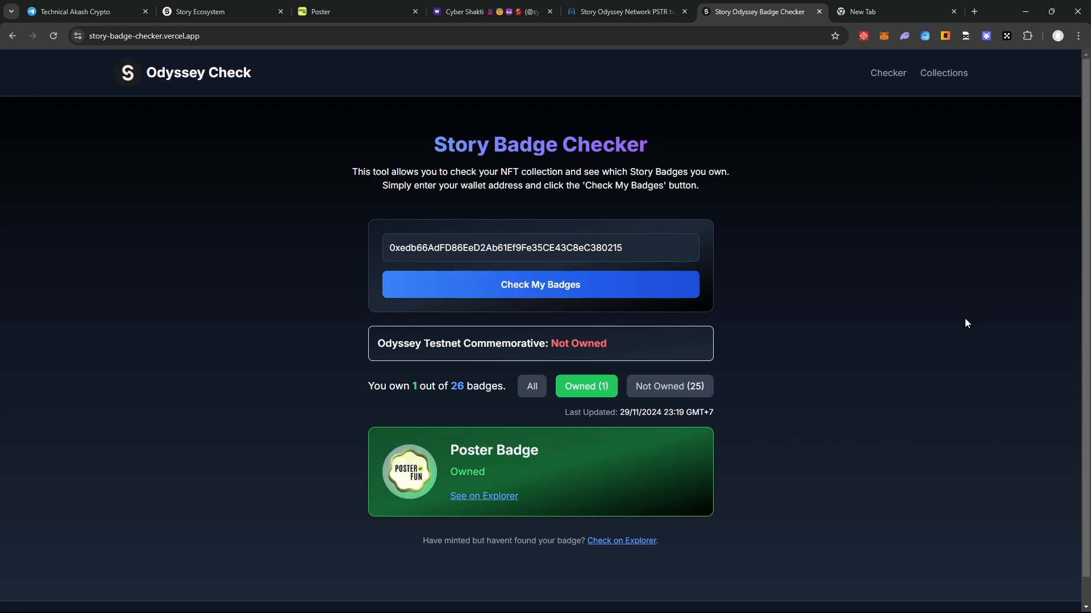